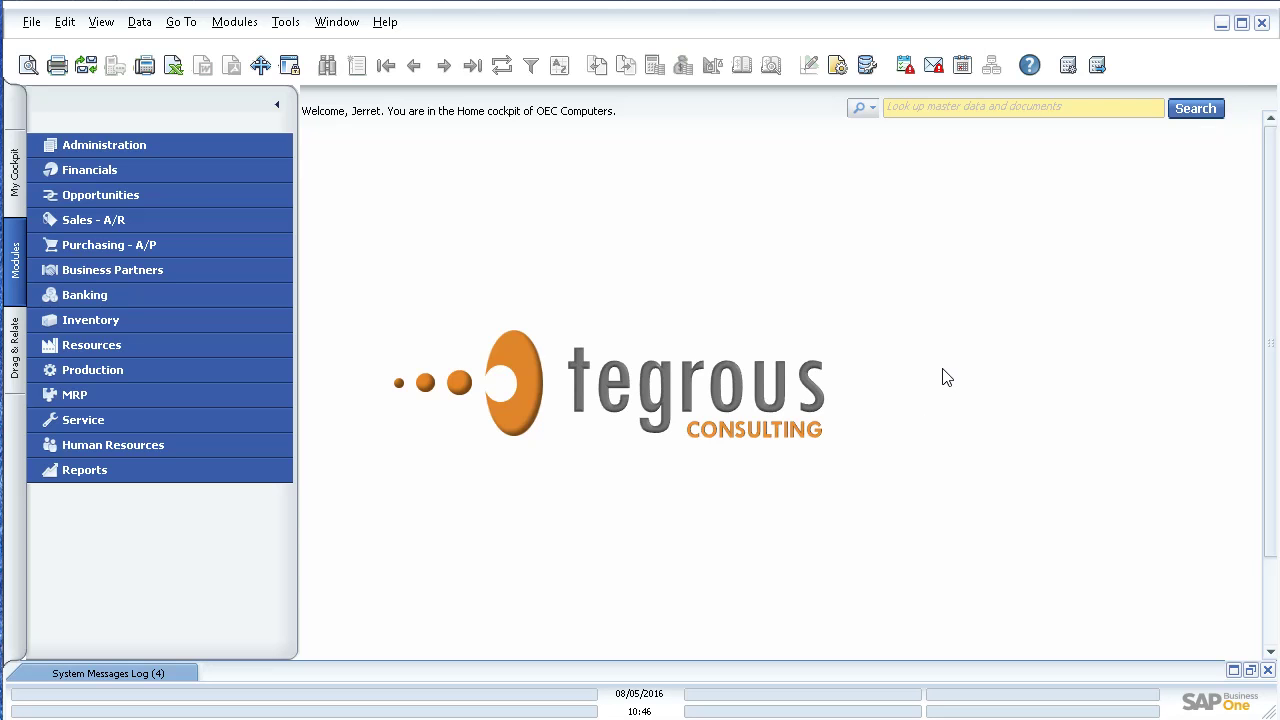
Step: Open a new Sales Order from Sales - A/R and shift the form slightly left
left_click(100, 220)
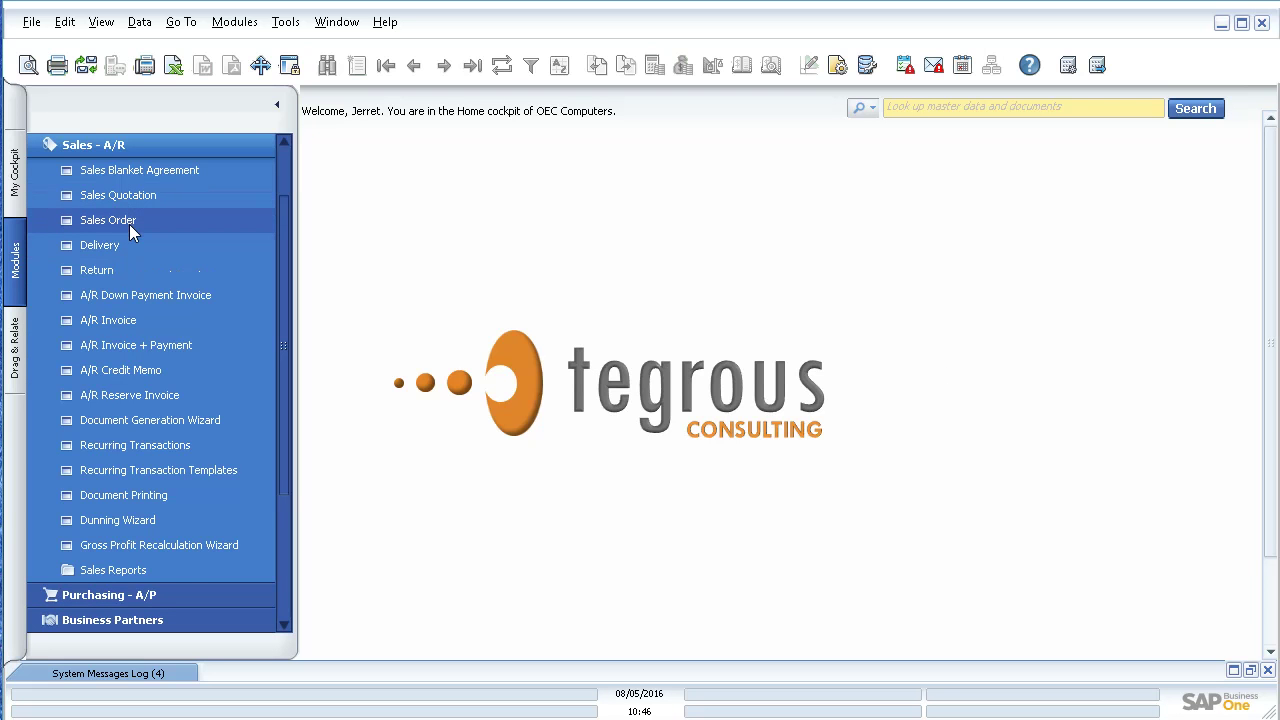
left_click(129, 224)
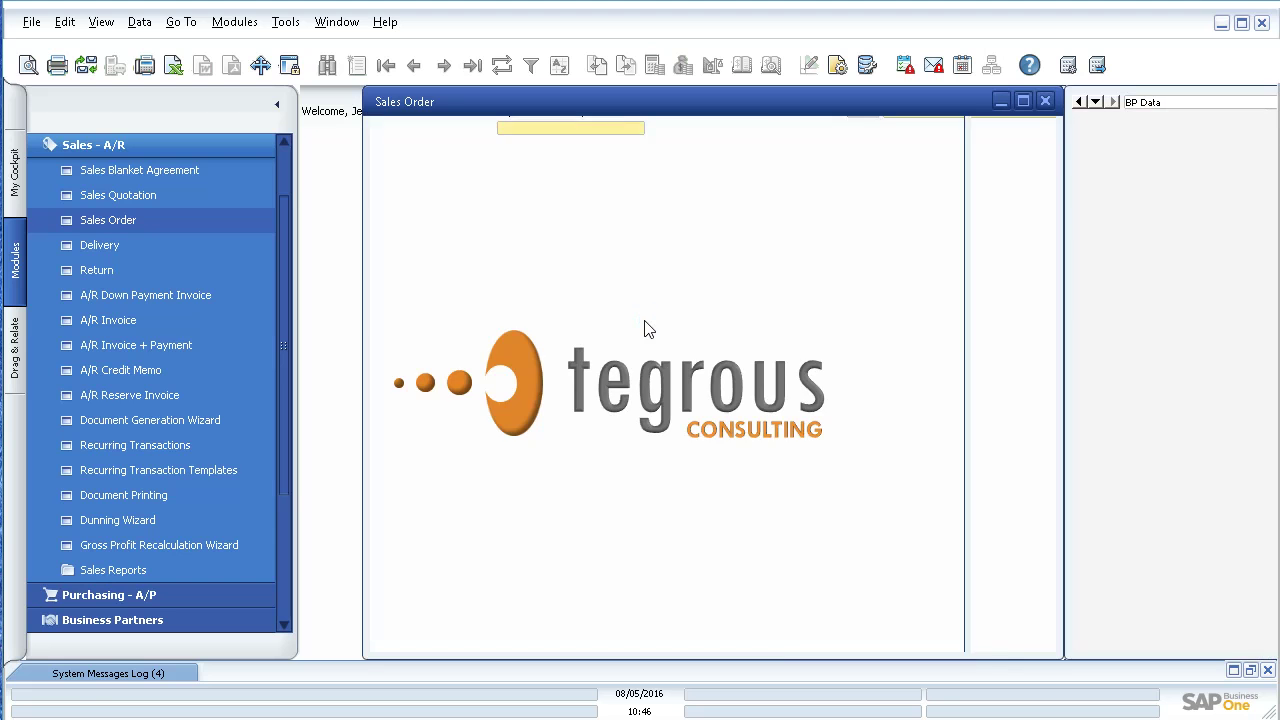
left_click_drag(691, 102, 583, 108)
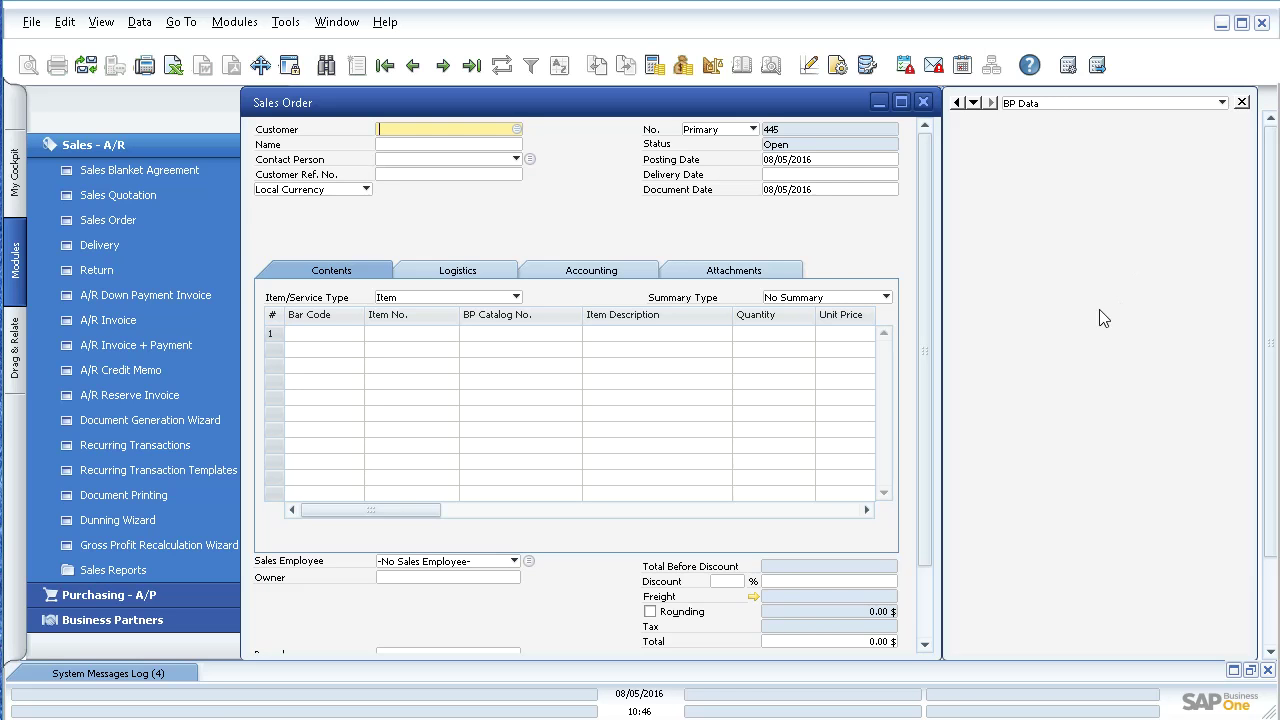
Step: Switch the user-defined fields panel to All Categories, then back to BP Data
left_click(1220, 104)
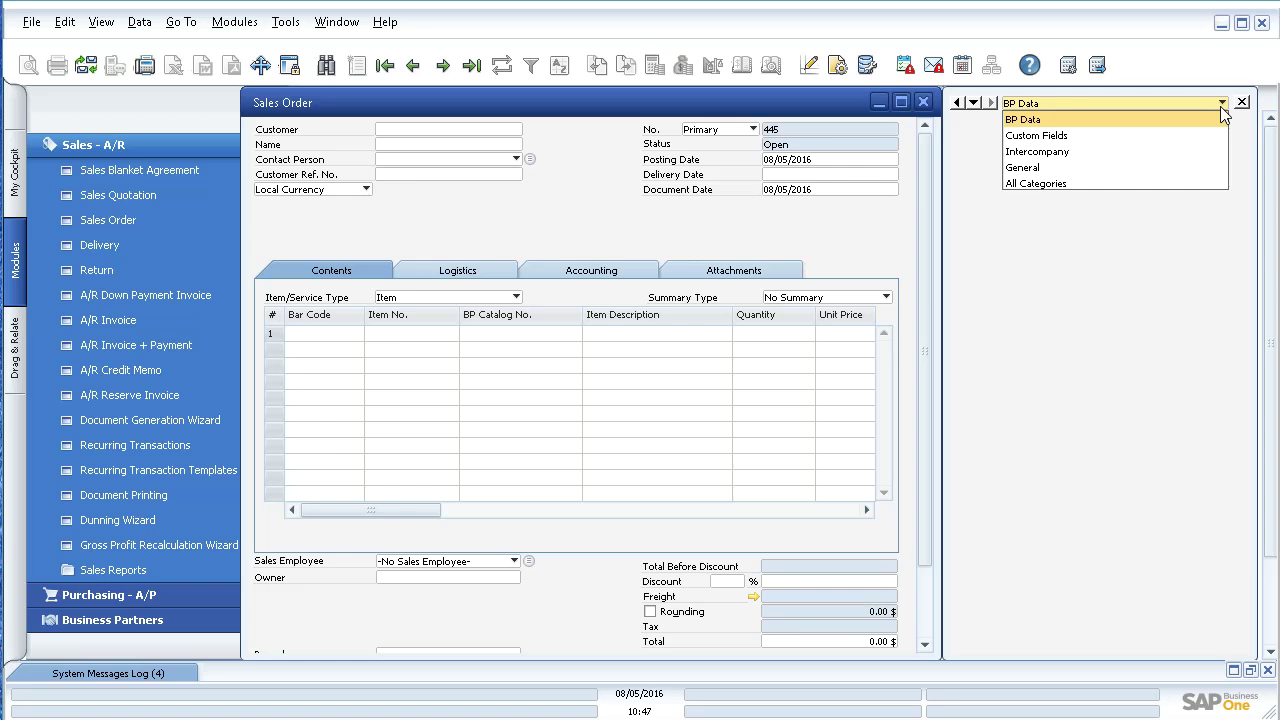
left_click(1150, 186)
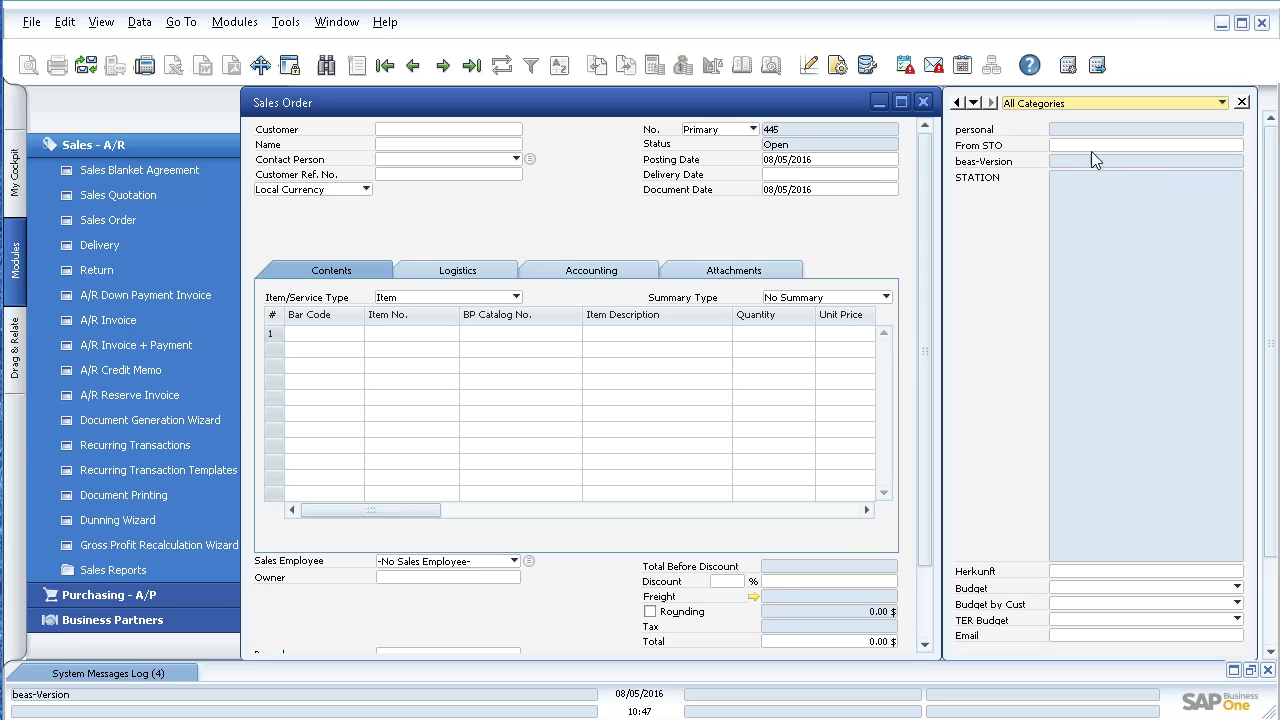
left_click(1210, 104)
left_click(1187, 121)
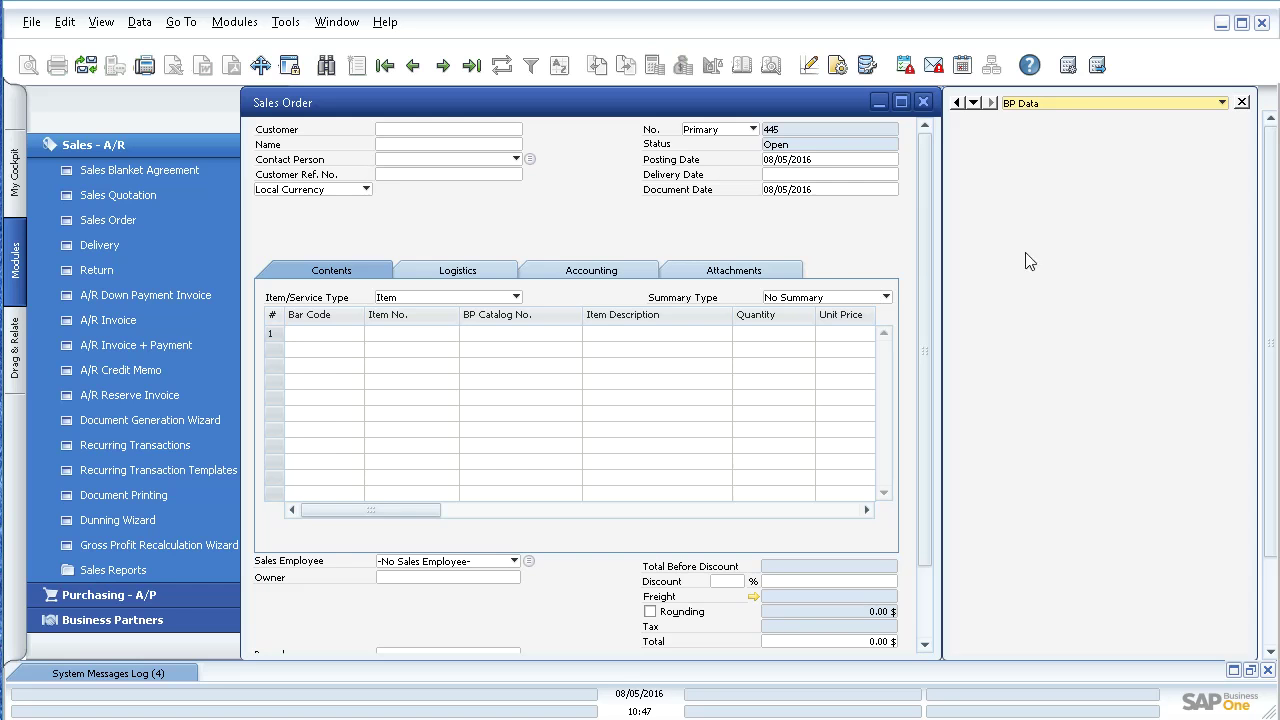
Step: Toggle the User-Defined Fields side panel off and on through the View menu
left_click(1241, 104)
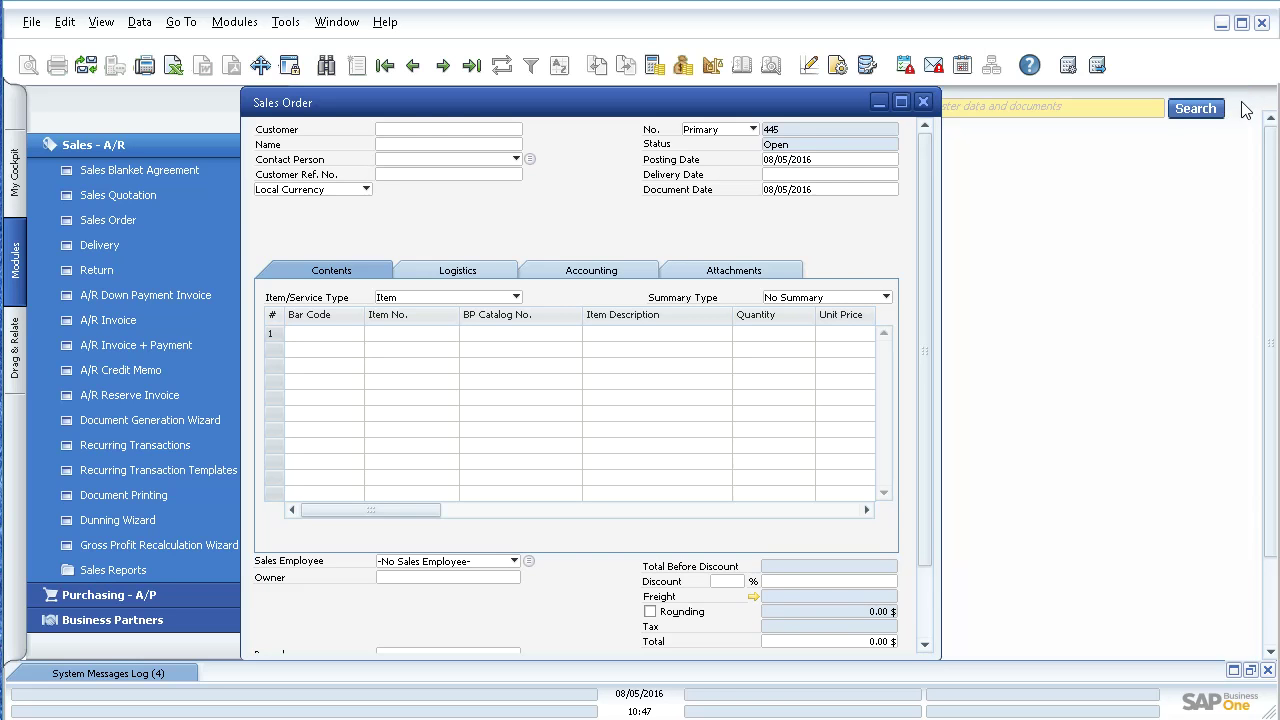
left_click(62, 26)
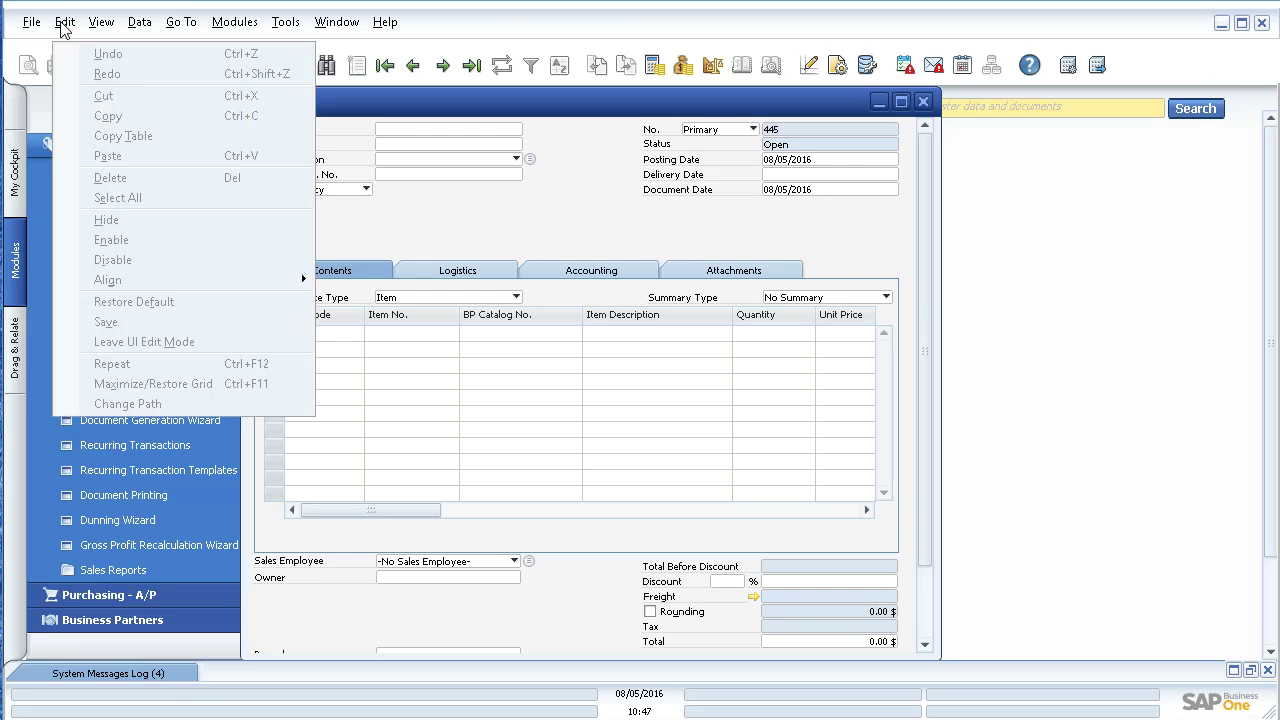
mouse_move(104, 28)
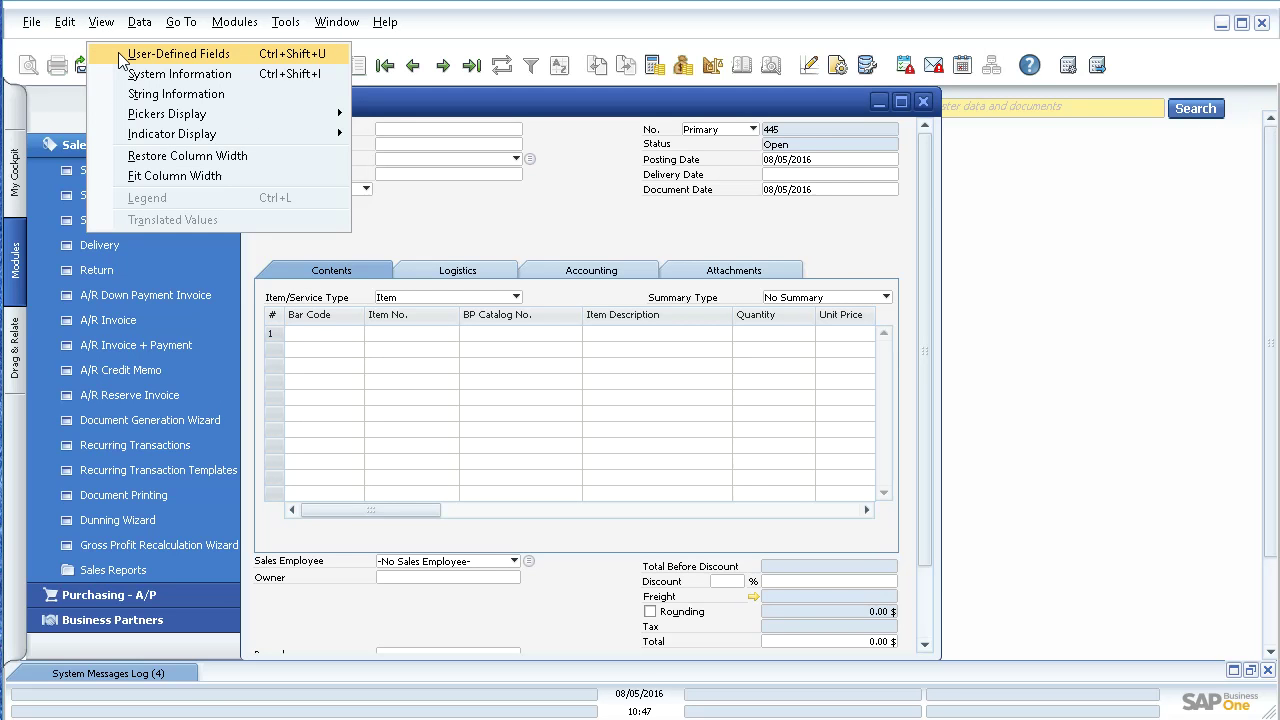
left_click(160, 54)
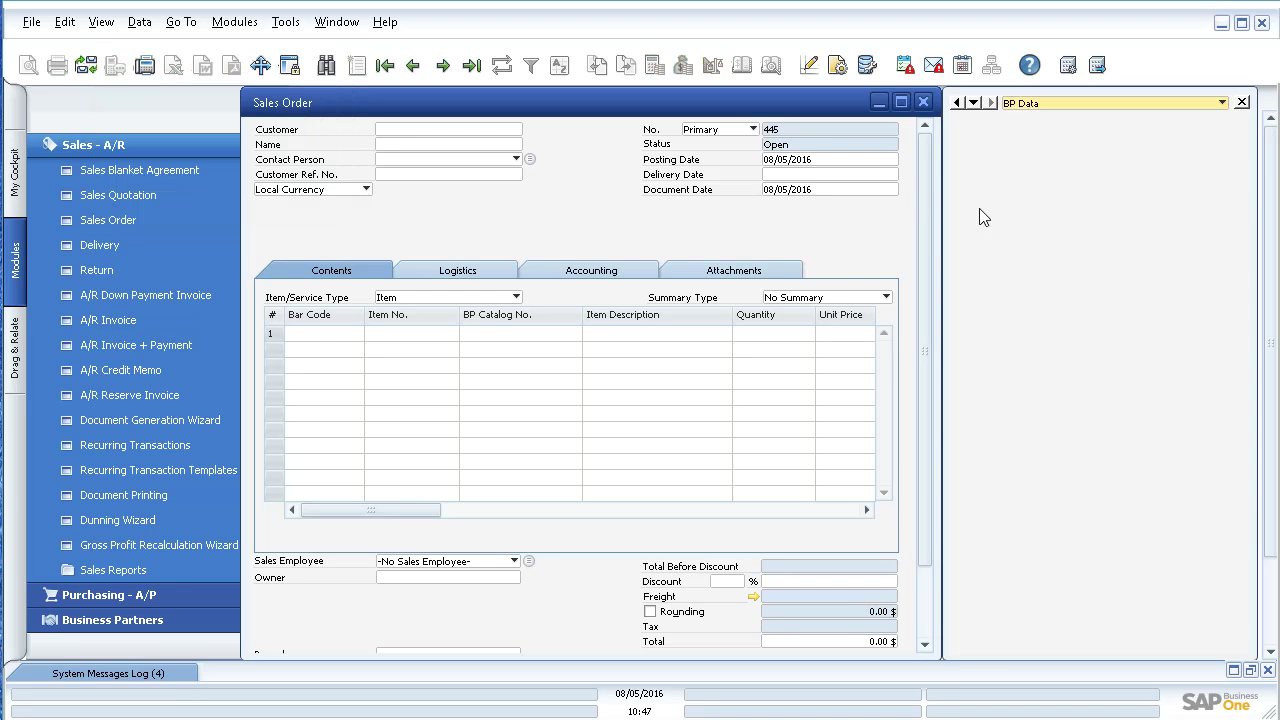
left_click(102, 26)
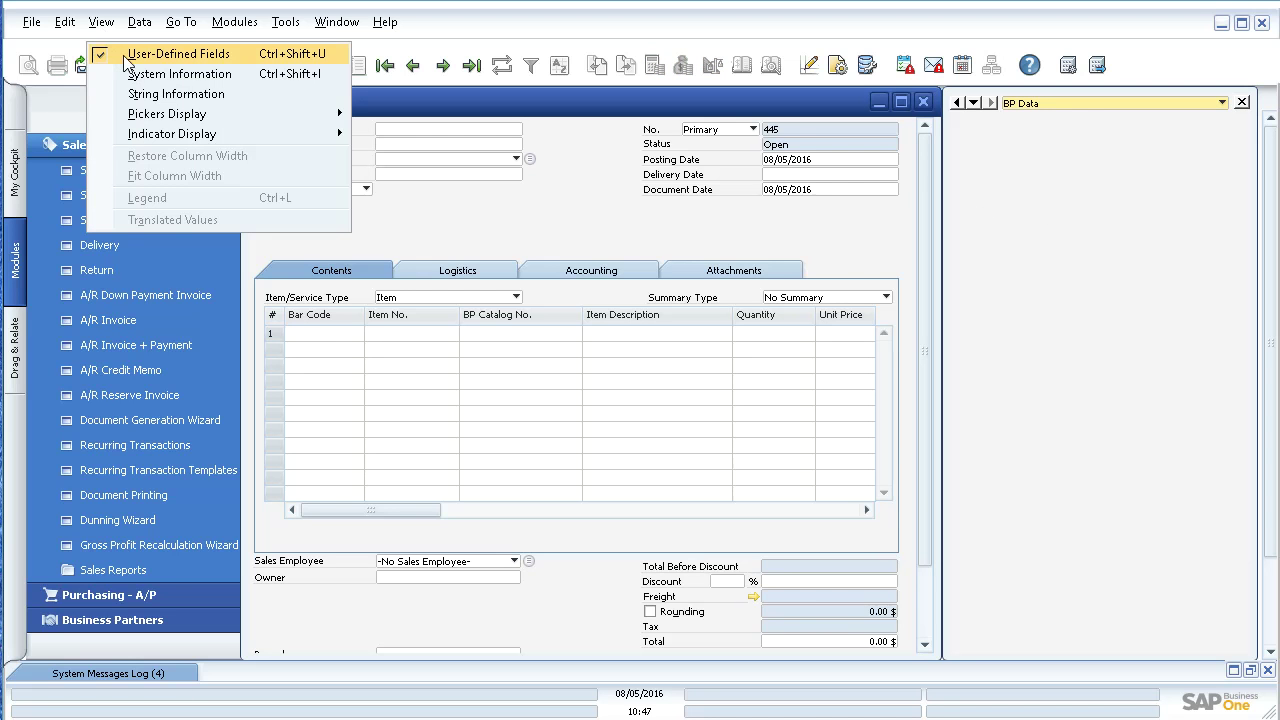
left_click(125, 52)
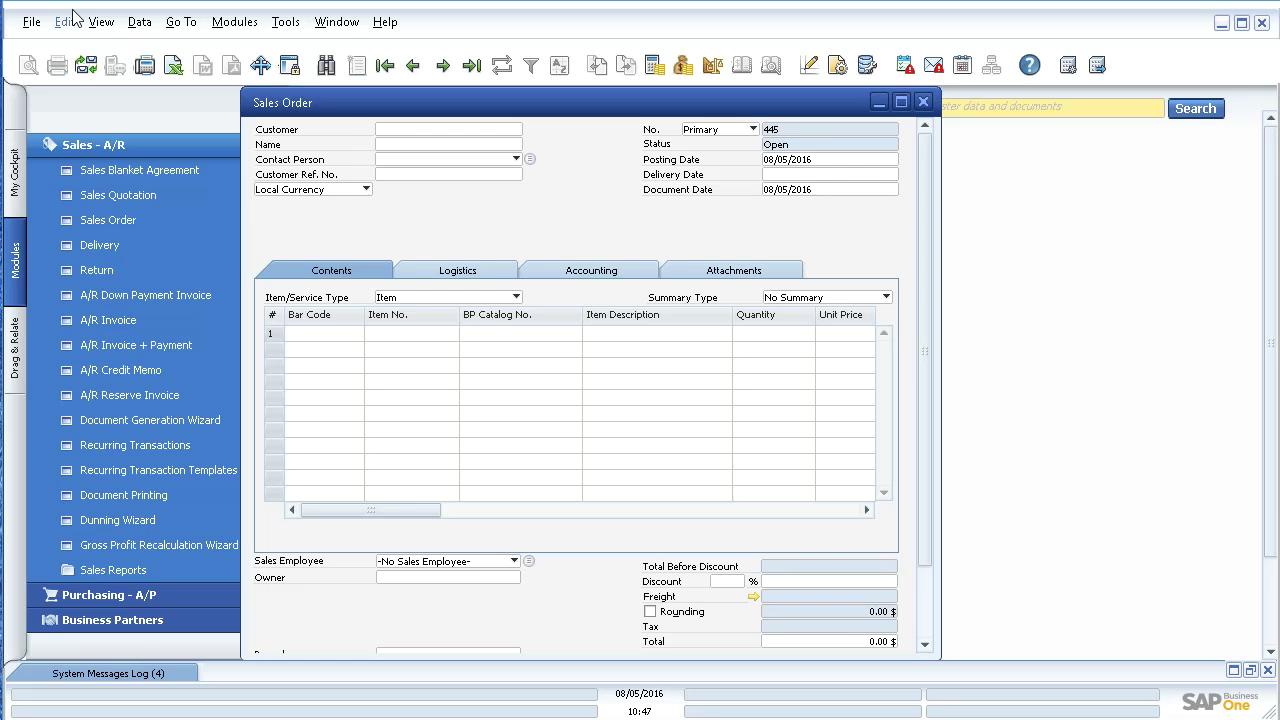
left_click(101, 21)
Step: Re-show the UDF panel, then open User-Defined Fields - Management and move it up-left
left_click(113, 53)
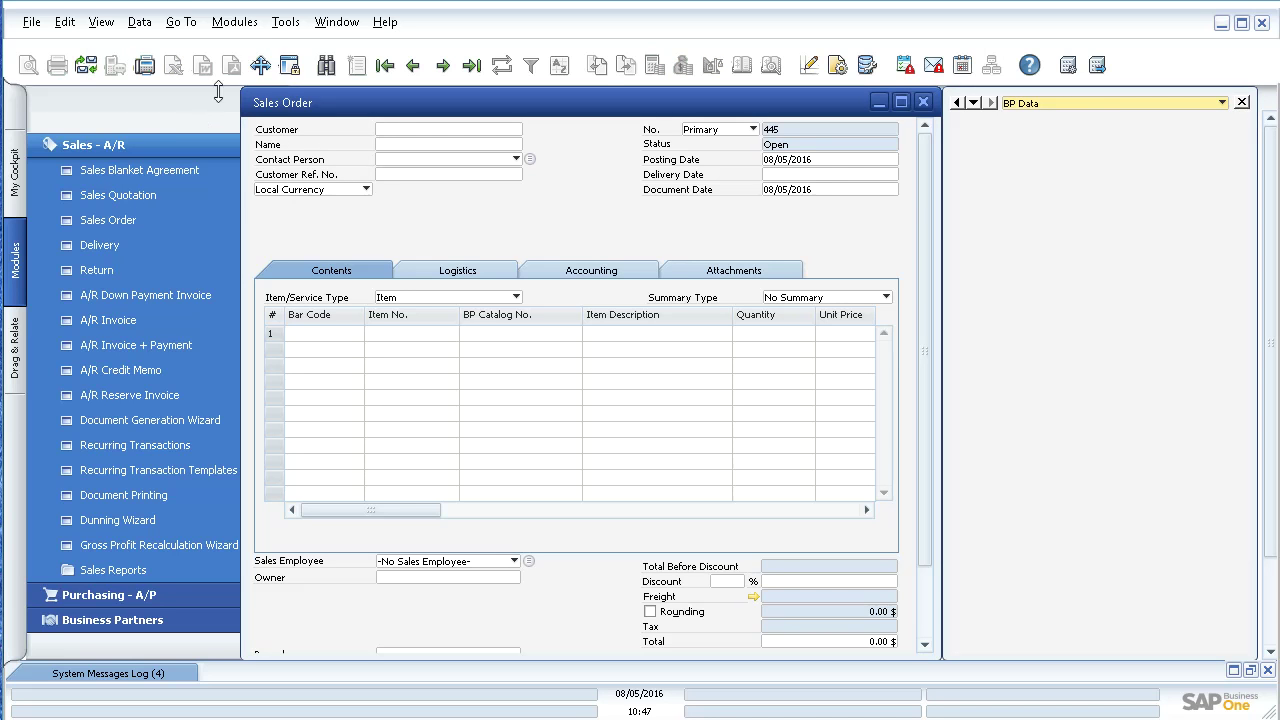
left_click(282, 26)
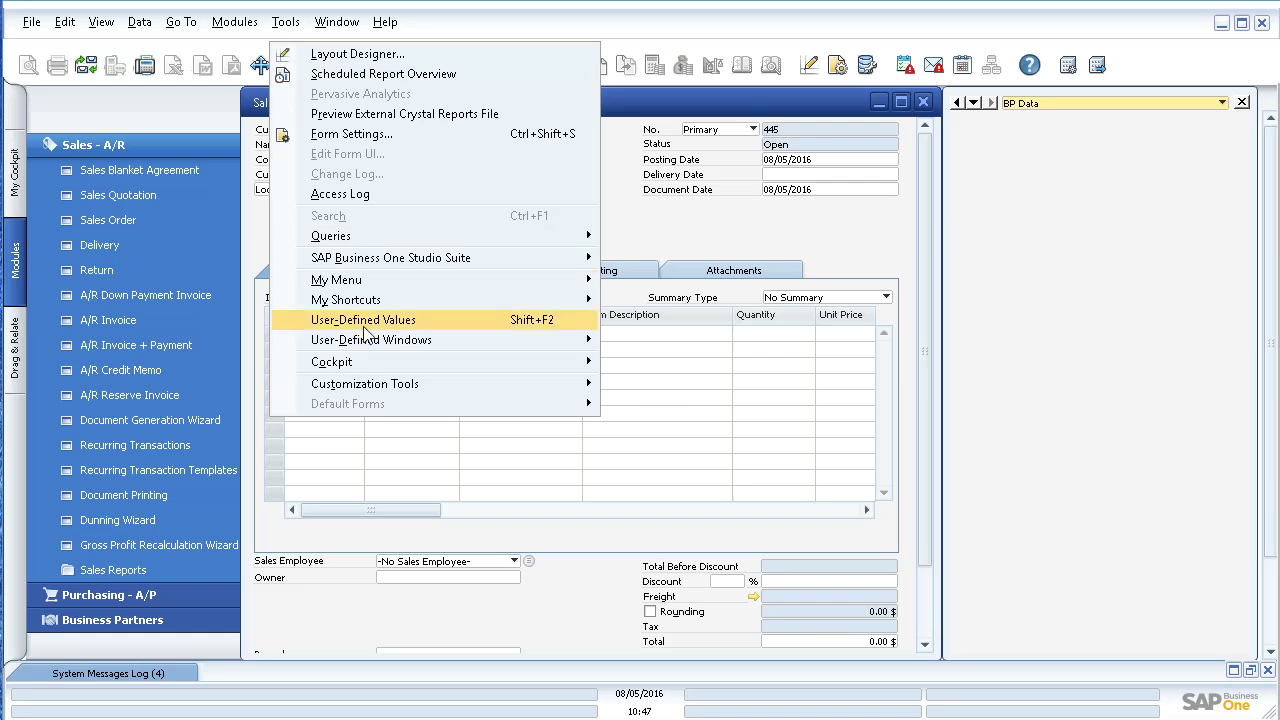
mouse_move(365, 388)
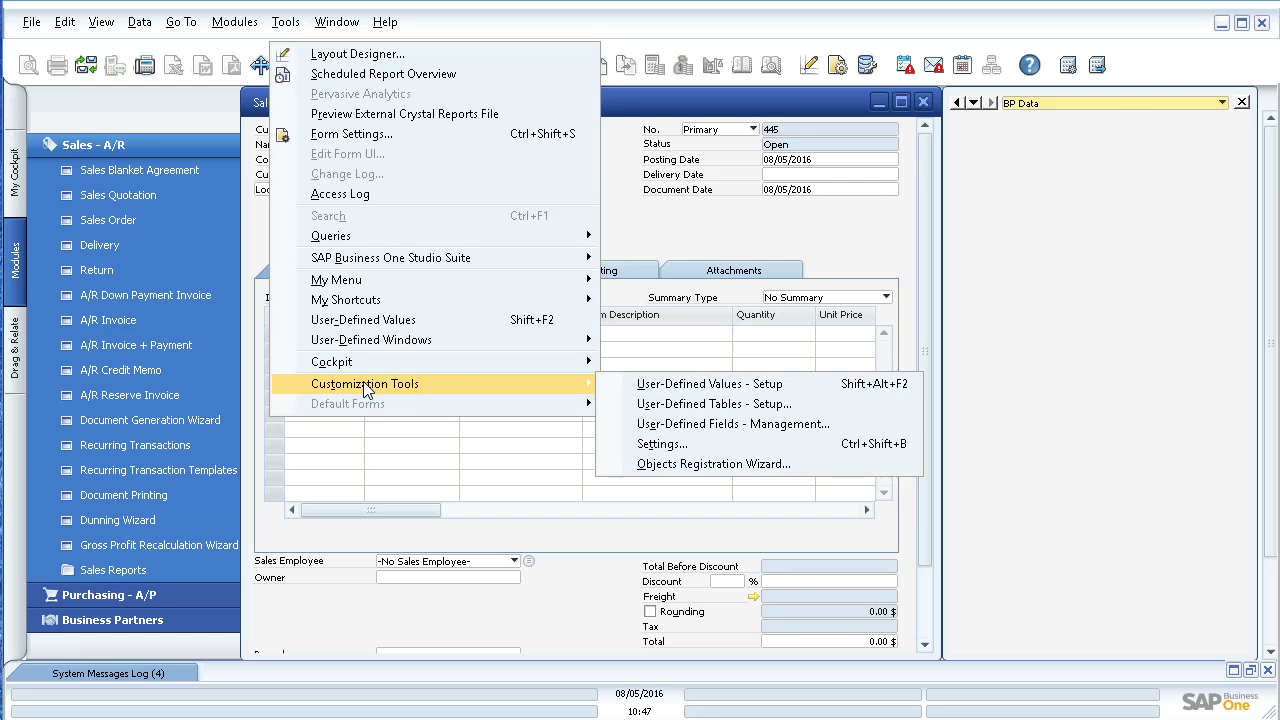
left_click(752, 426)
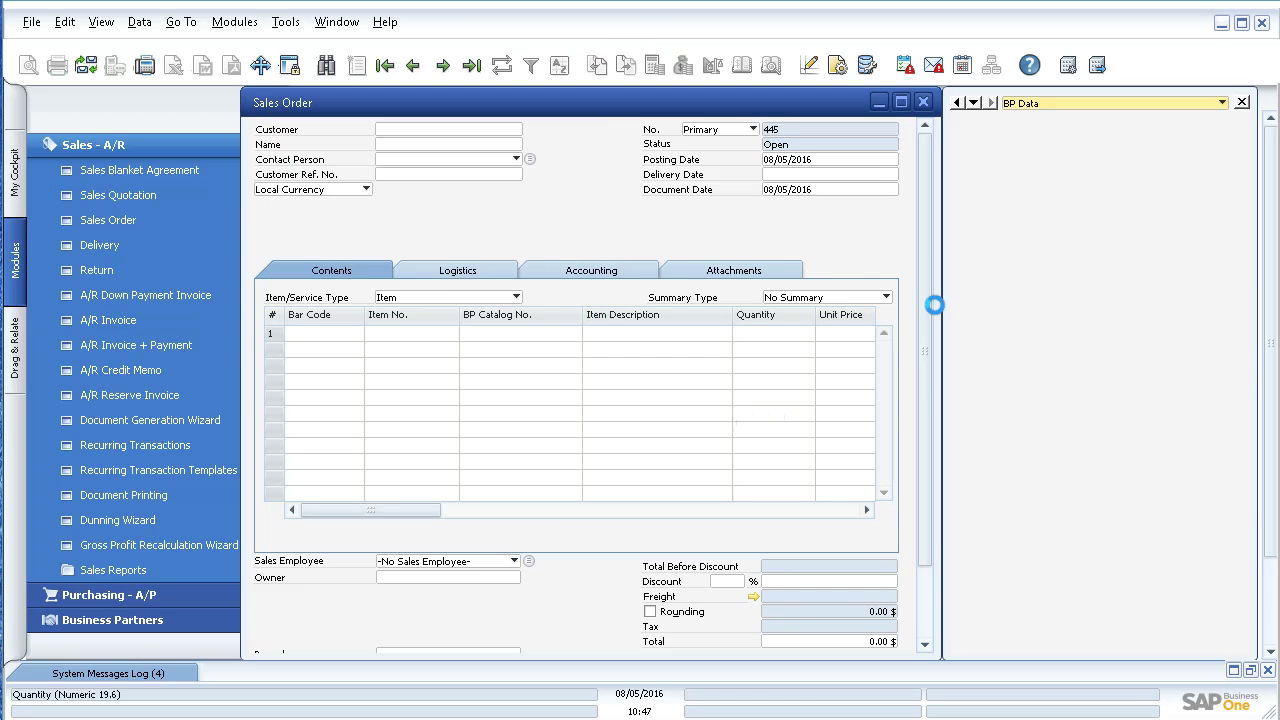
left_click_drag(946, 330, 738, 192)
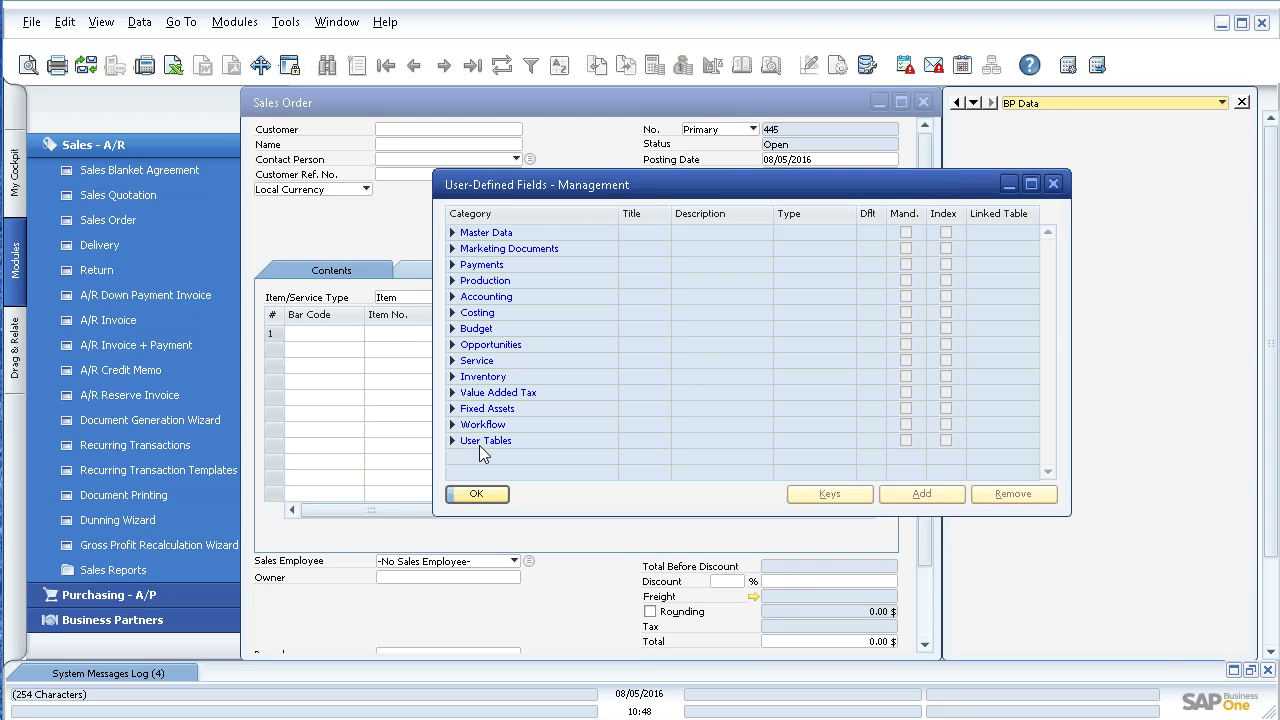
Step: Expand Marketing Documents > Title, review existing fields like BDGT and CBDGT, and select Title
left_click(128, 142)
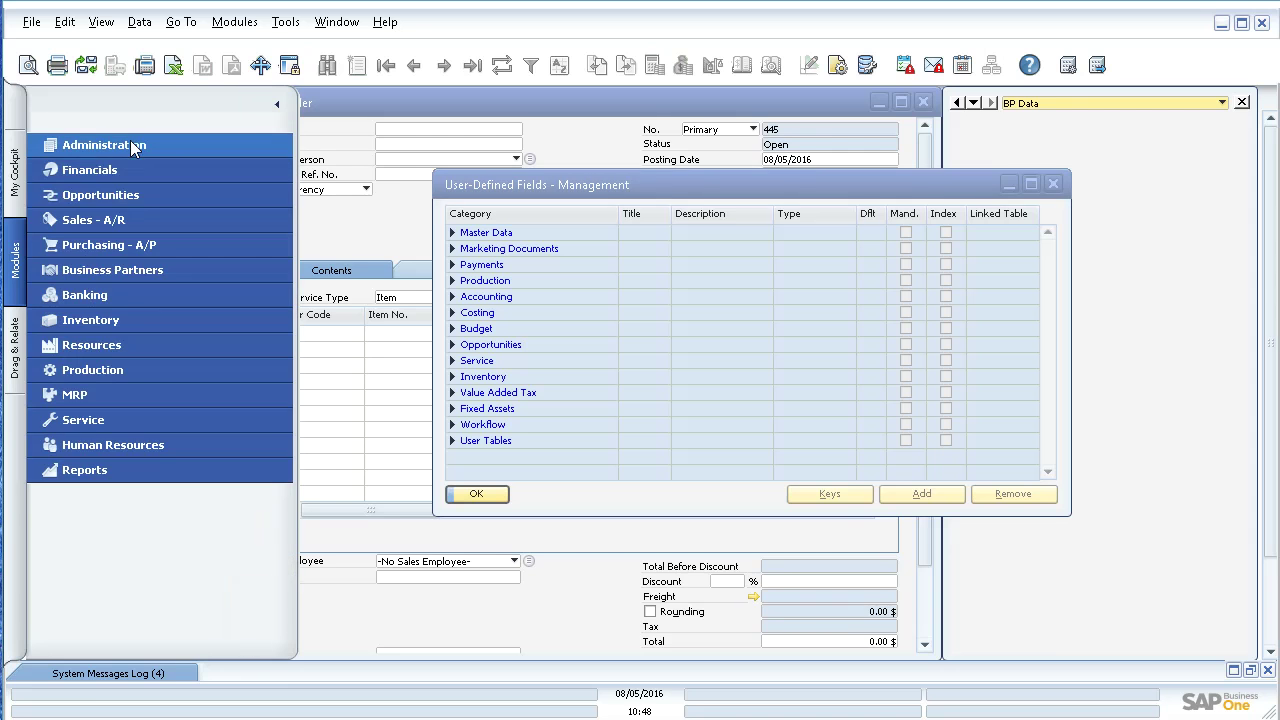
left_click(455, 258)
left_click(453, 250)
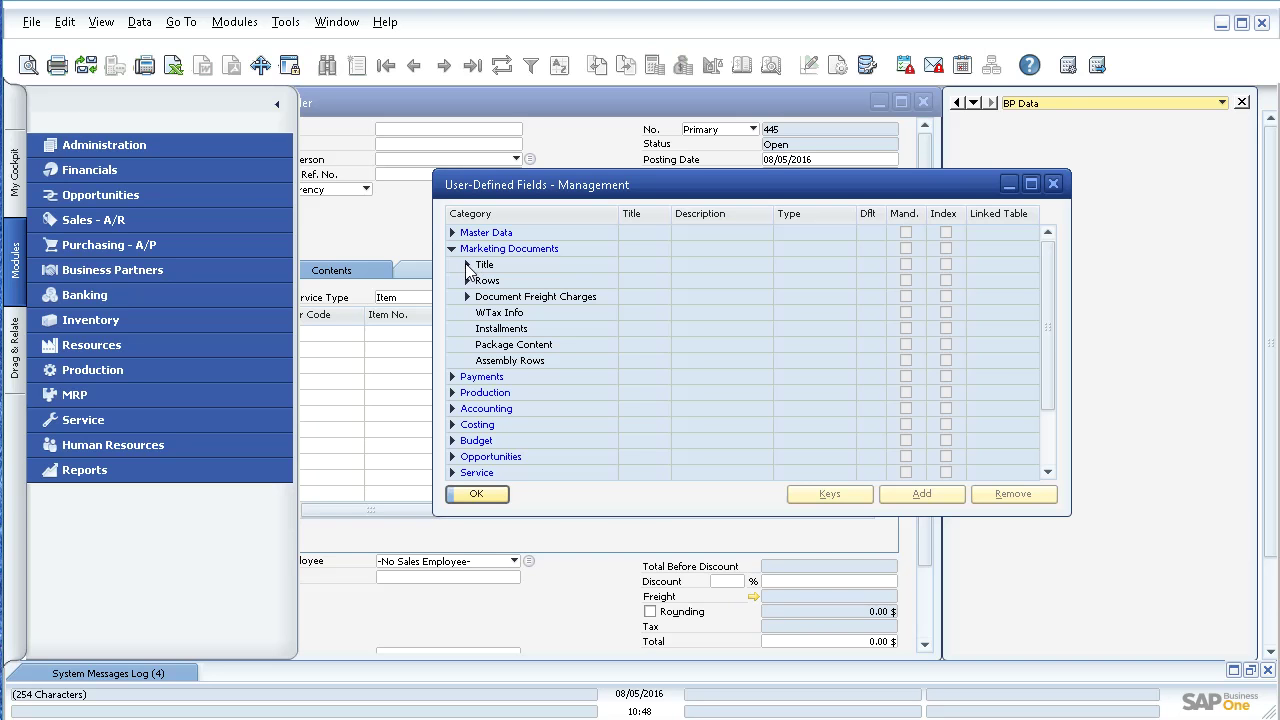
left_click(467, 265)
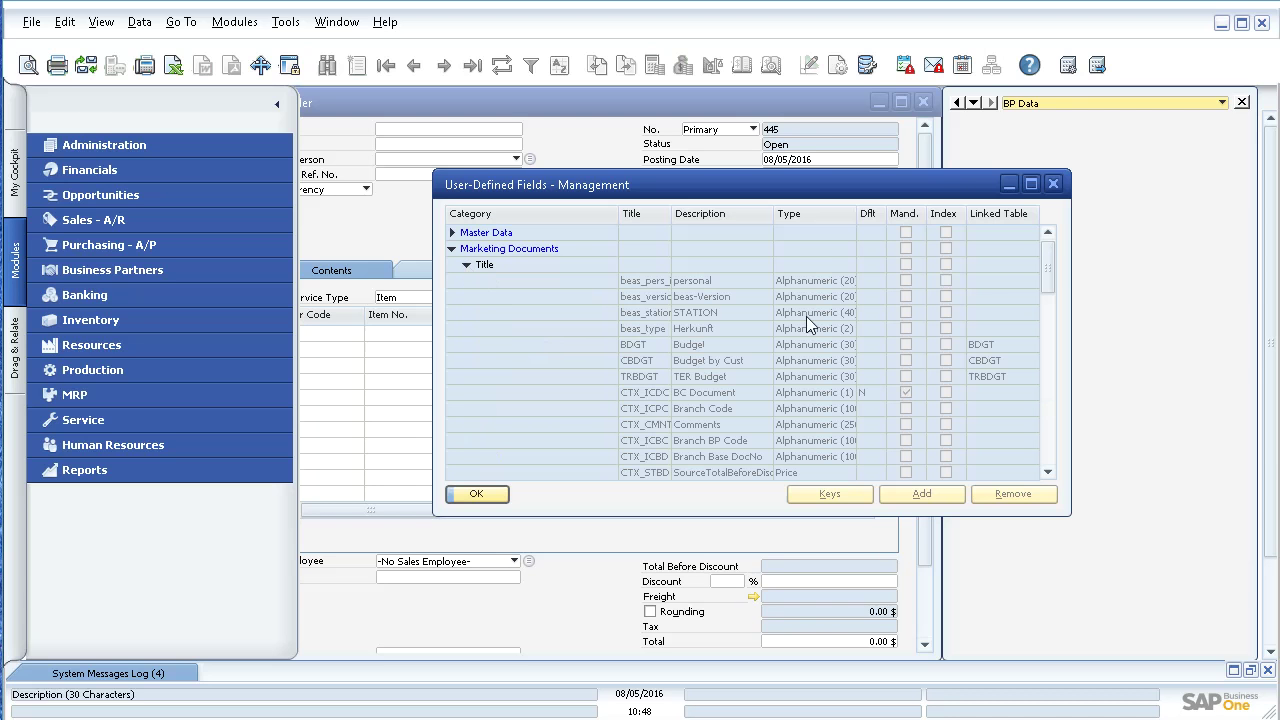
left_click_drag(1052, 266, 1051, 404)
left_click(686, 330)
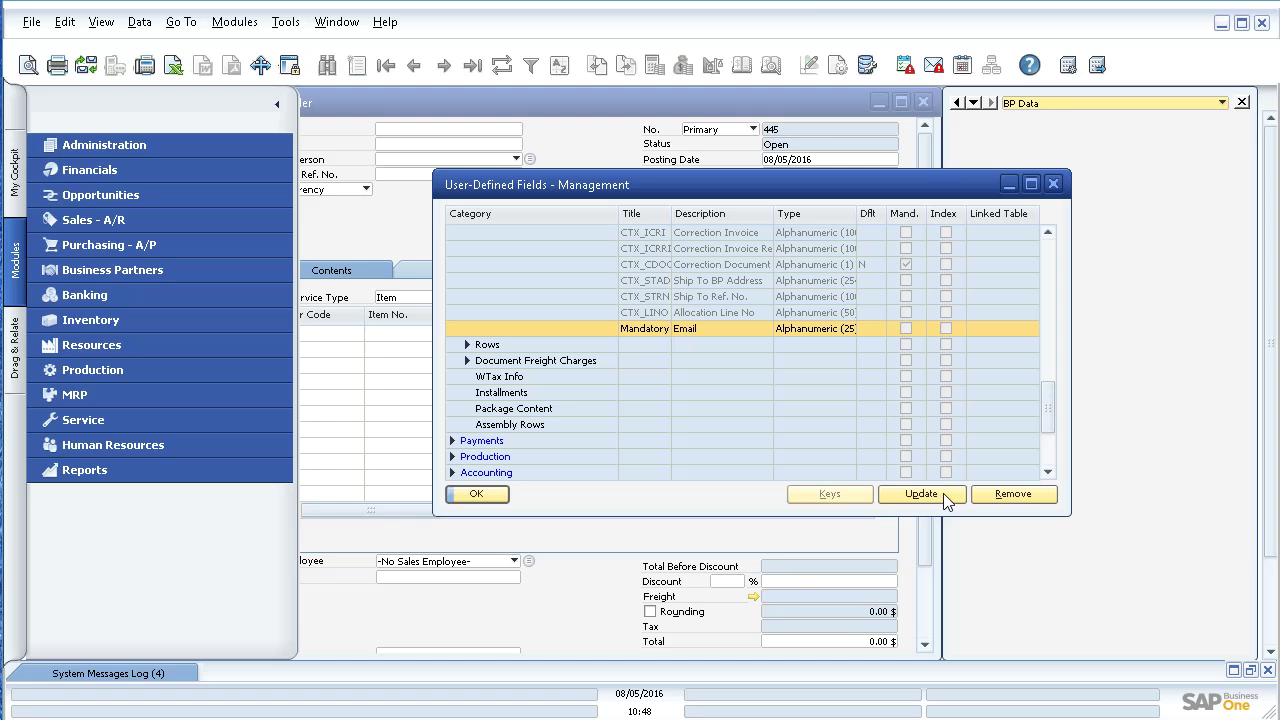
left_click_drag(1044, 432, 1048, 282)
left_click(519, 265)
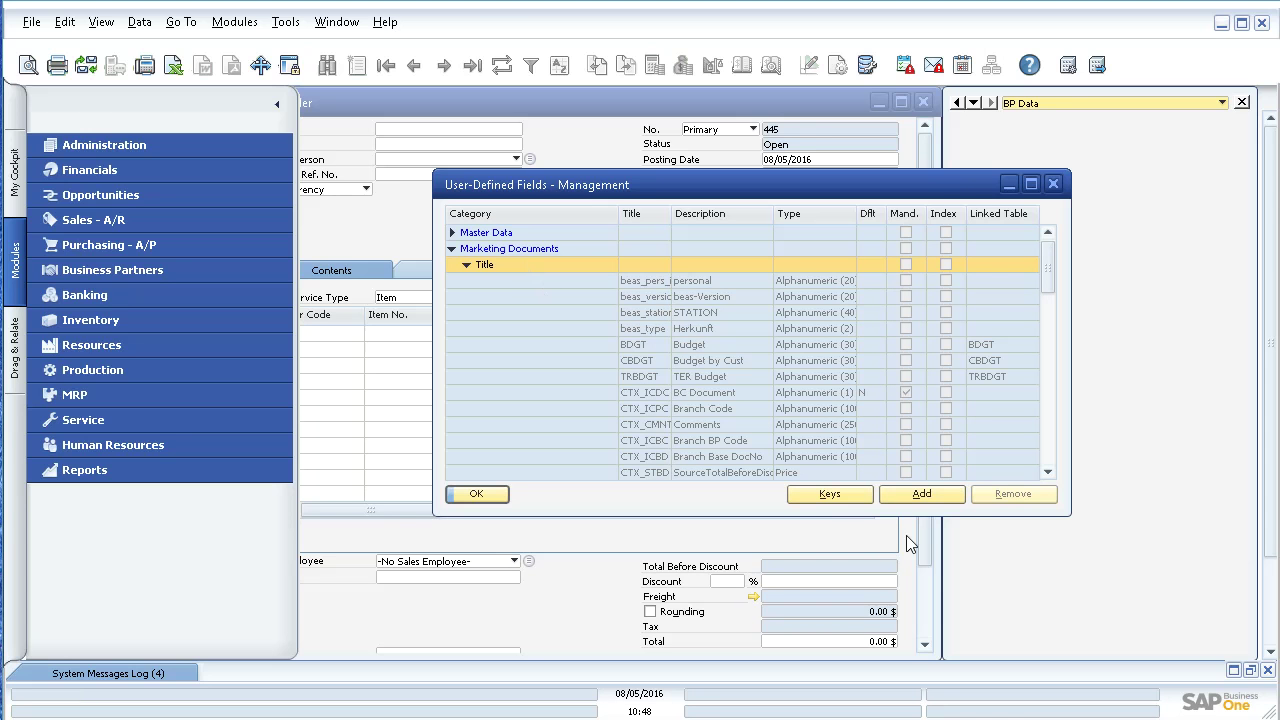
Step: Start a new Title field named HighRisk and go to its Description box
left_click(920, 494)
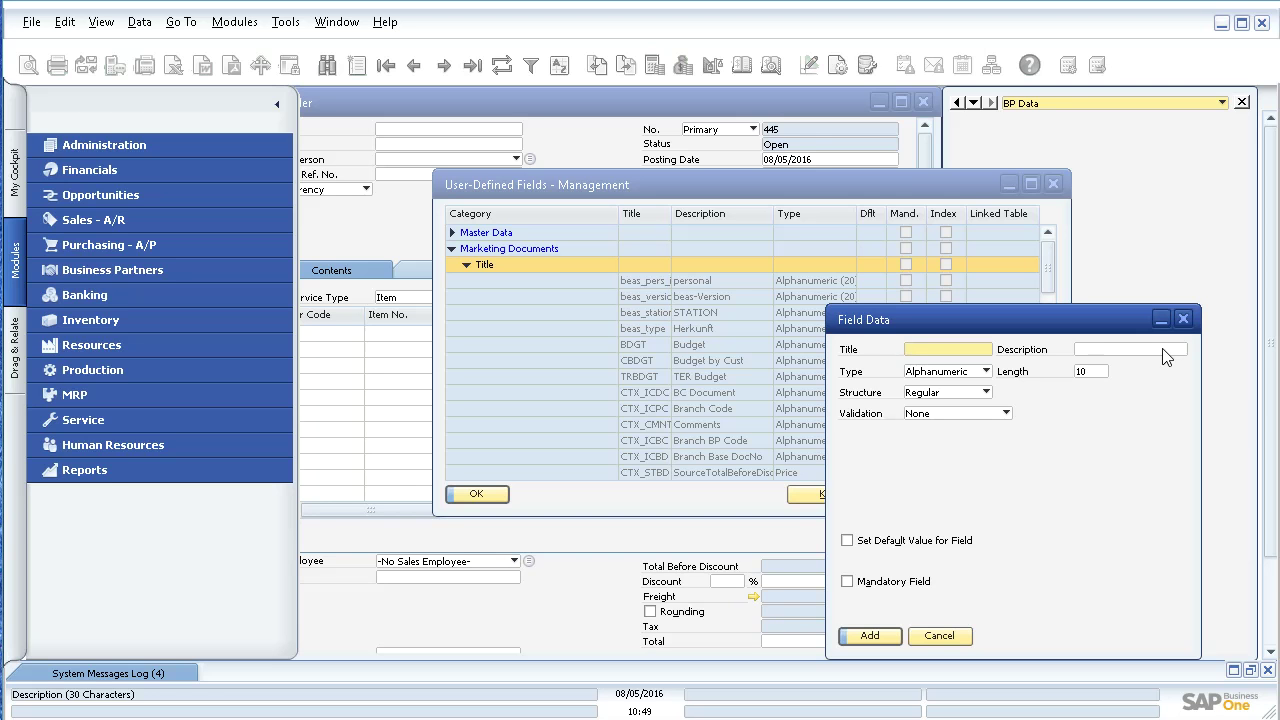
type("HighRisk")
left_click(1164, 349)
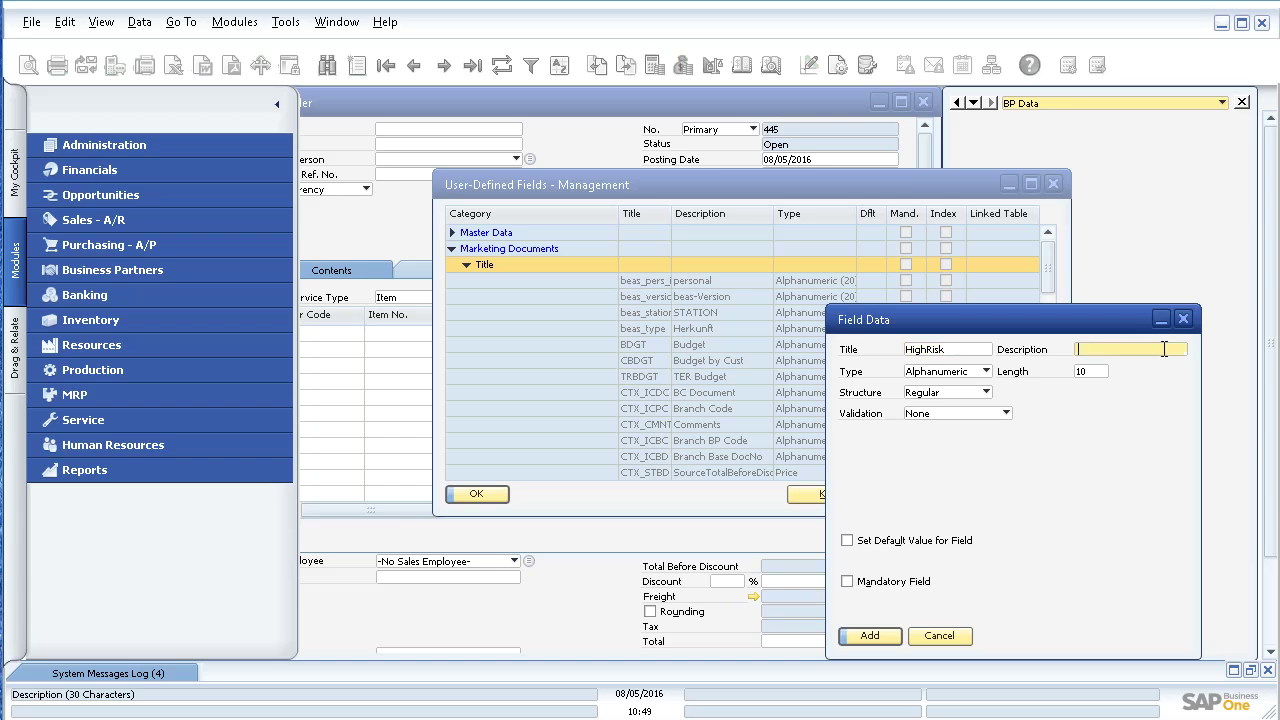
type("High Risk")
left_click(986, 371)
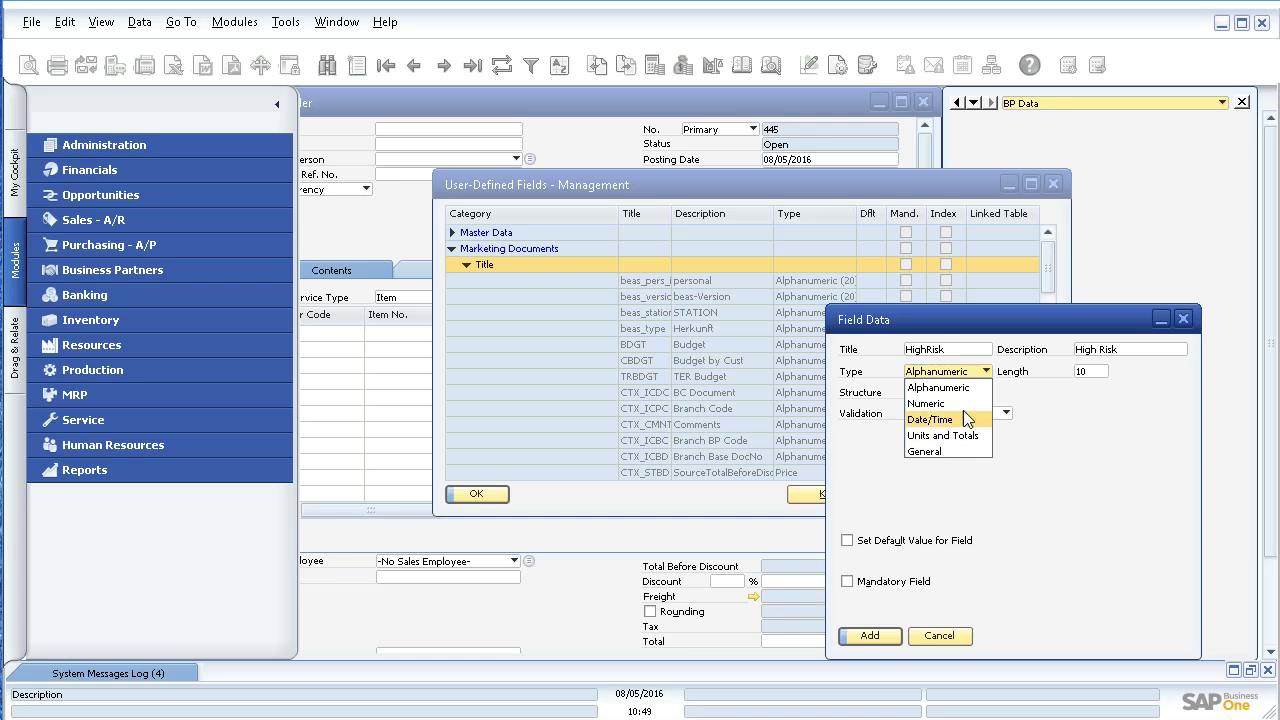
left_click(968, 436)
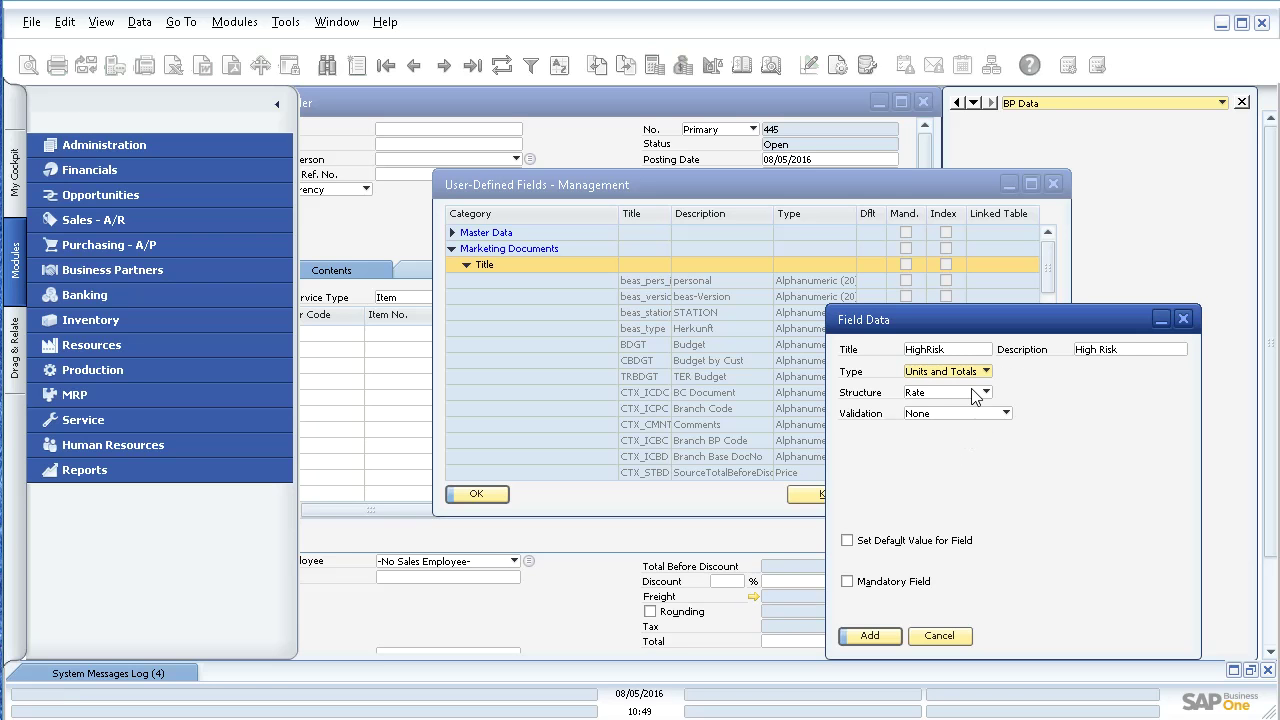
left_click(930, 394)
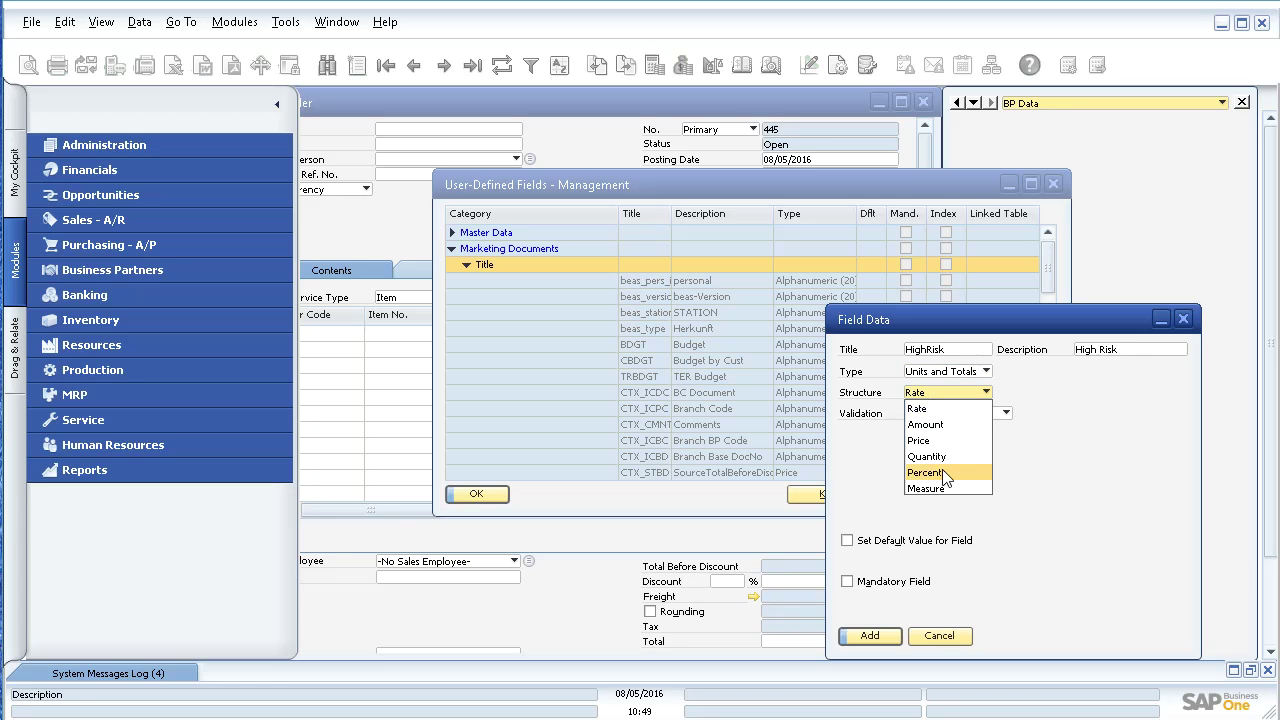
left_click(988, 390)
left_click(978, 373)
left_click(968, 420)
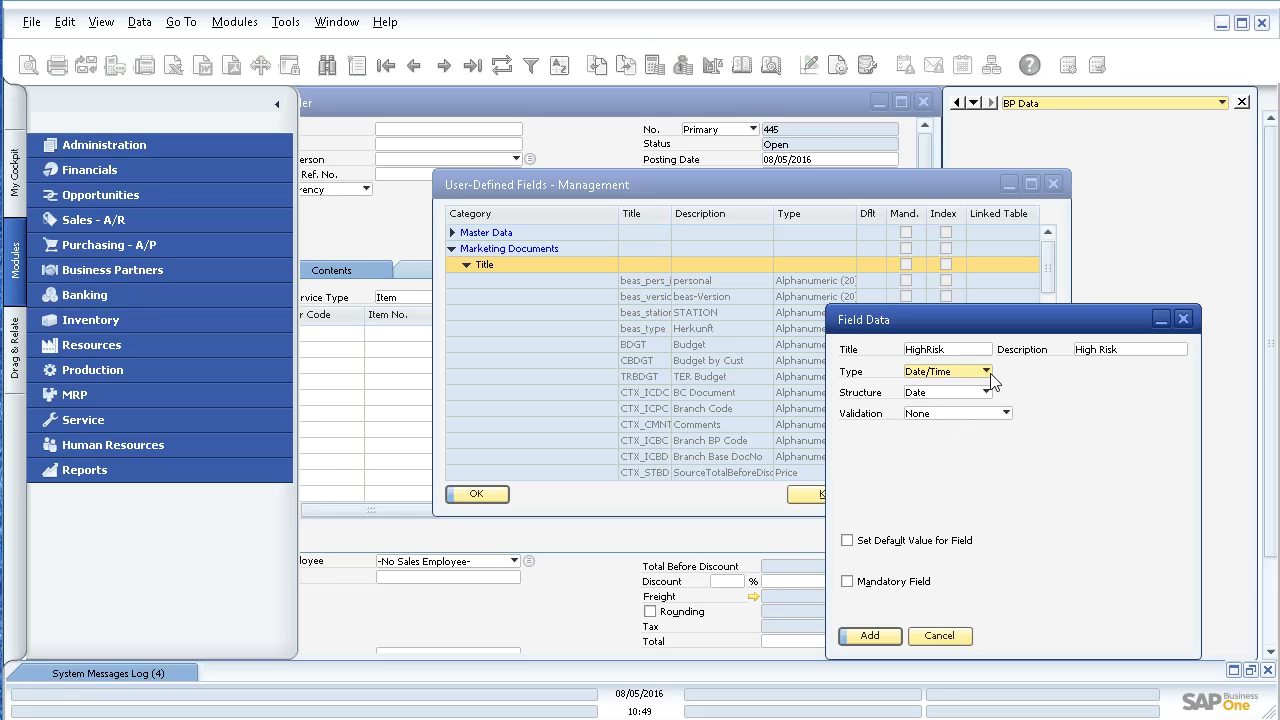
left_click(989, 378)
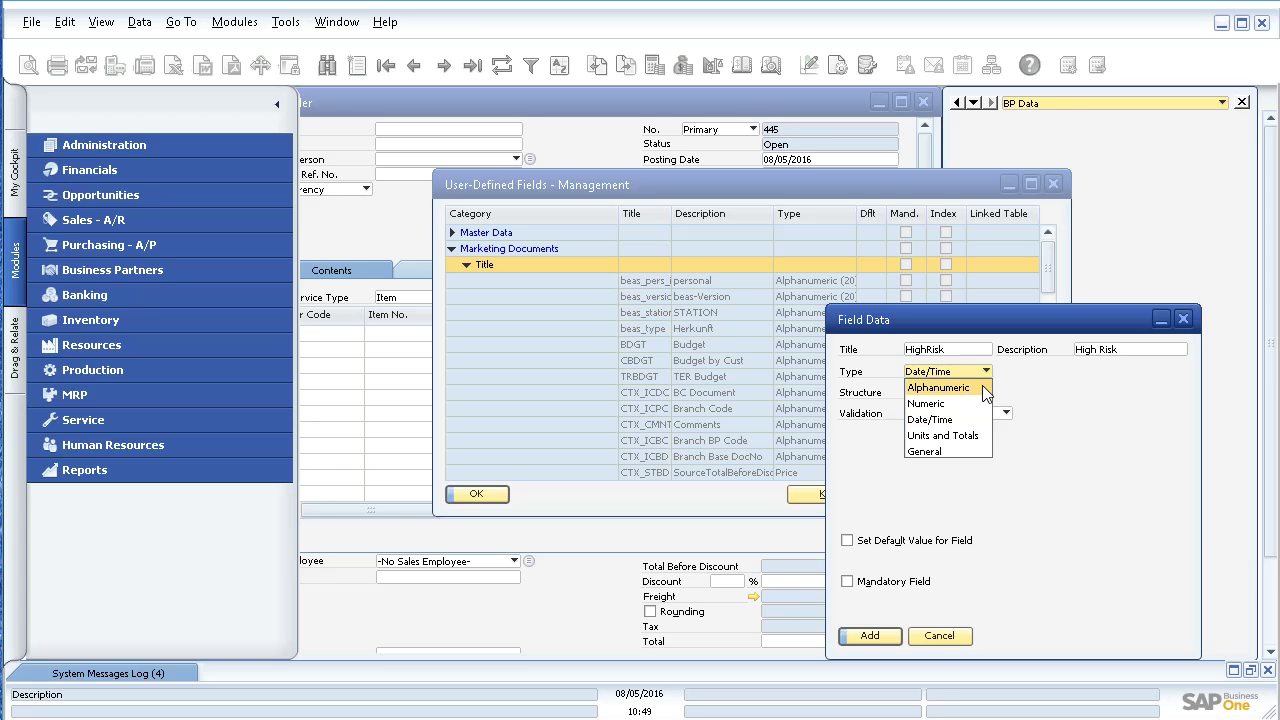
left_click(986, 390)
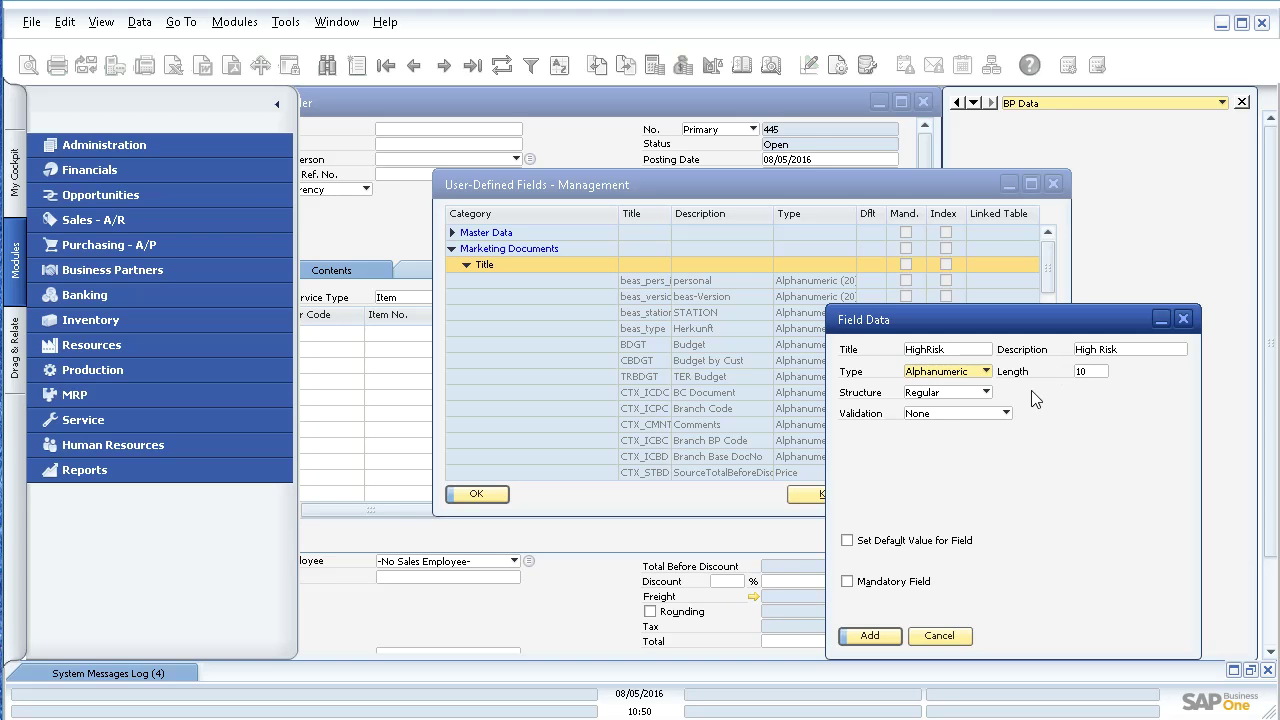
Step: Try Advanced validation with the Starts With rule, then set Validation to Linked to Entities
left_click(1007, 413)
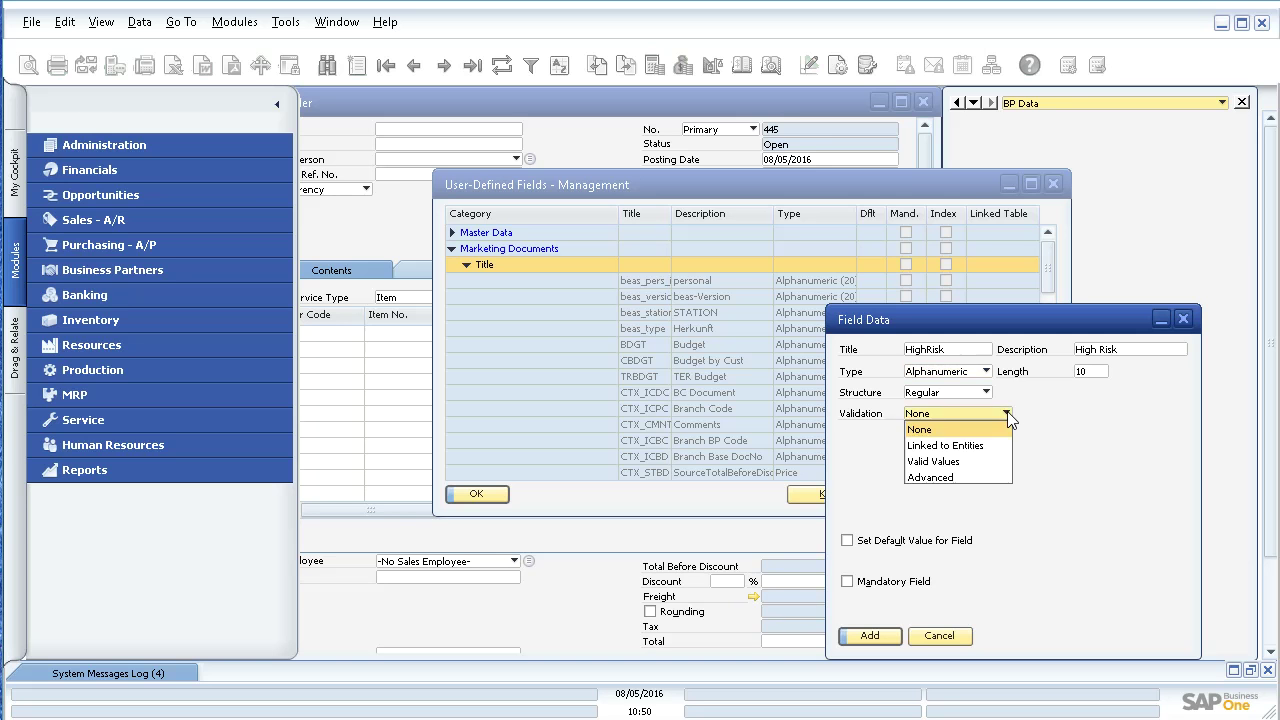
left_click(981, 477)
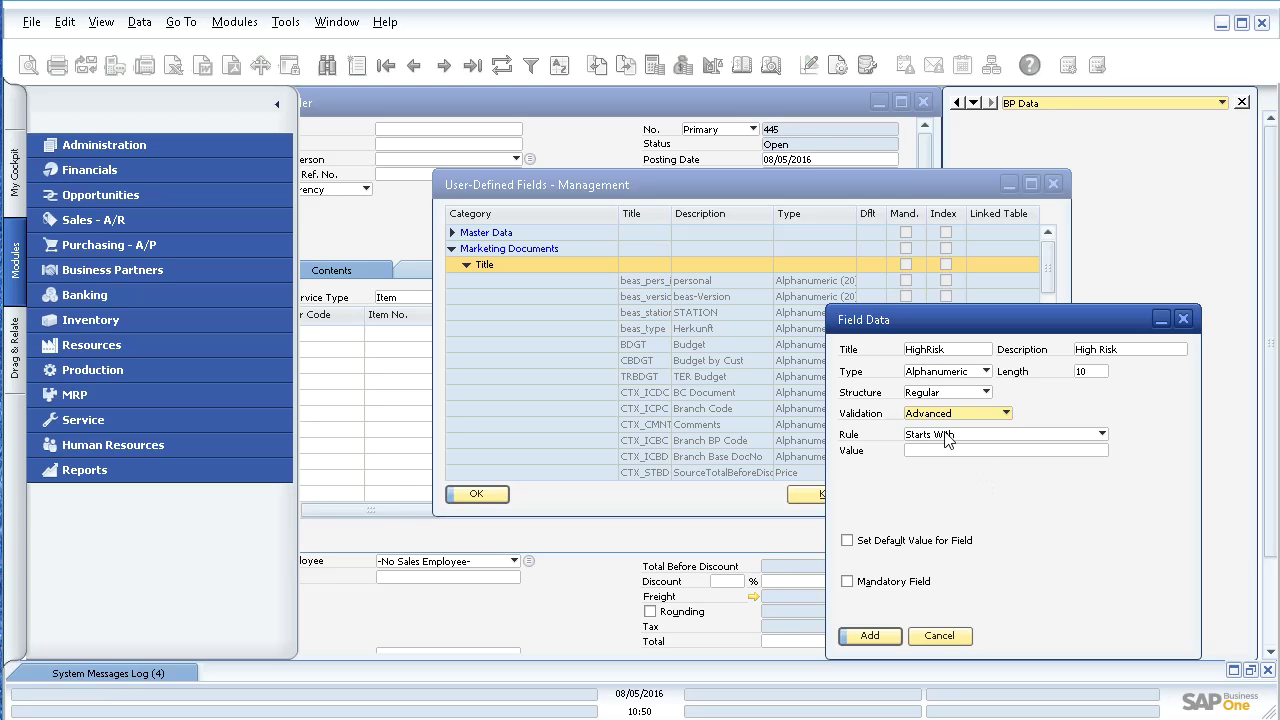
left_click(1078, 435)
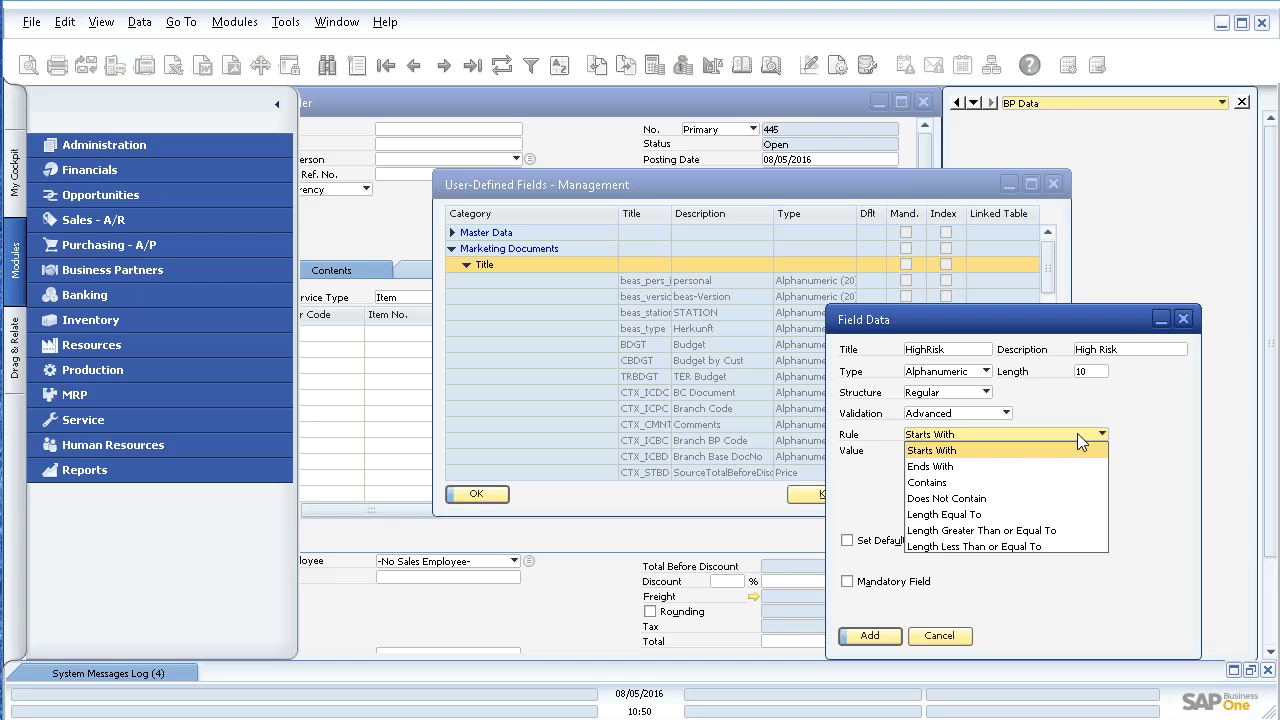
left_click(1097, 408)
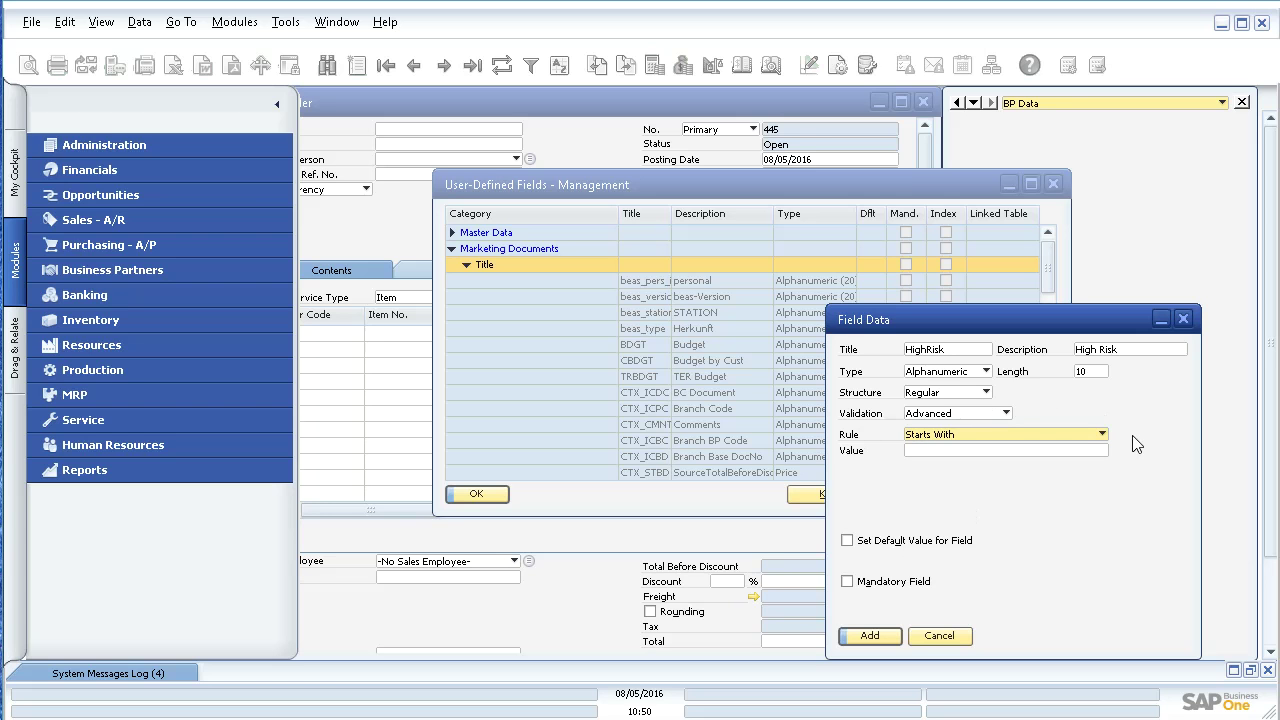
left_click(1006, 413)
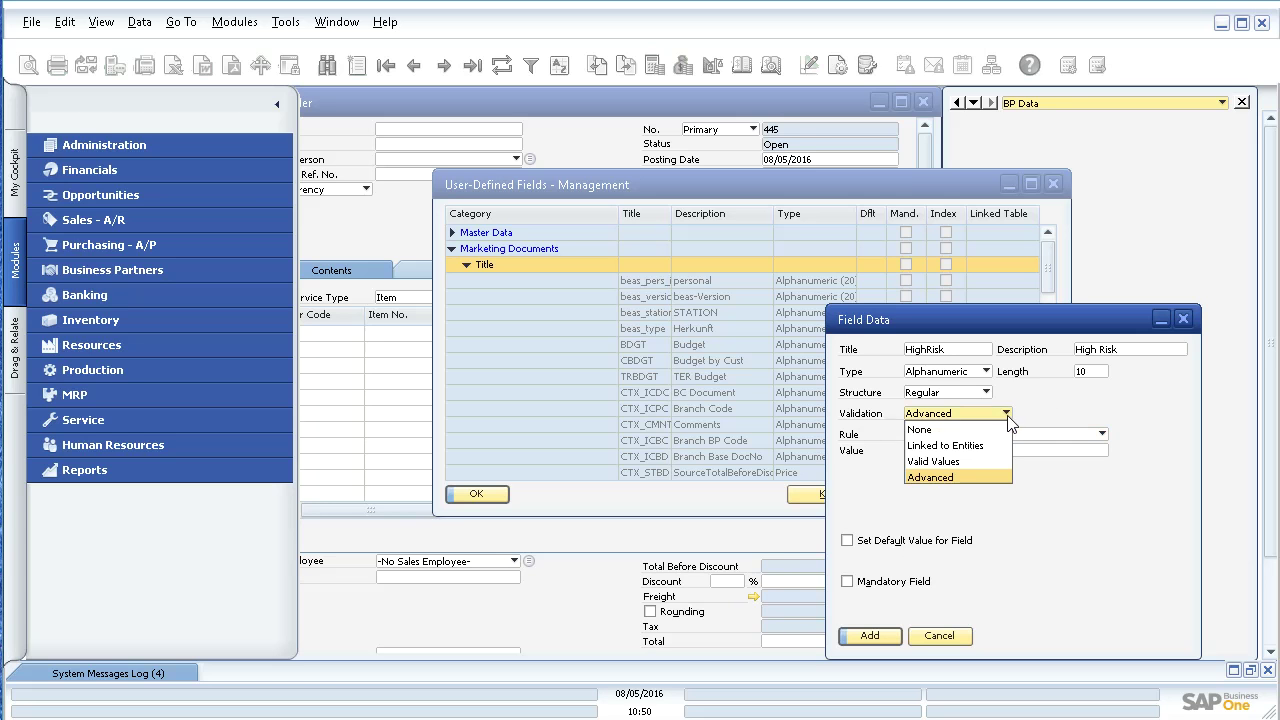
left_click(997, 445)
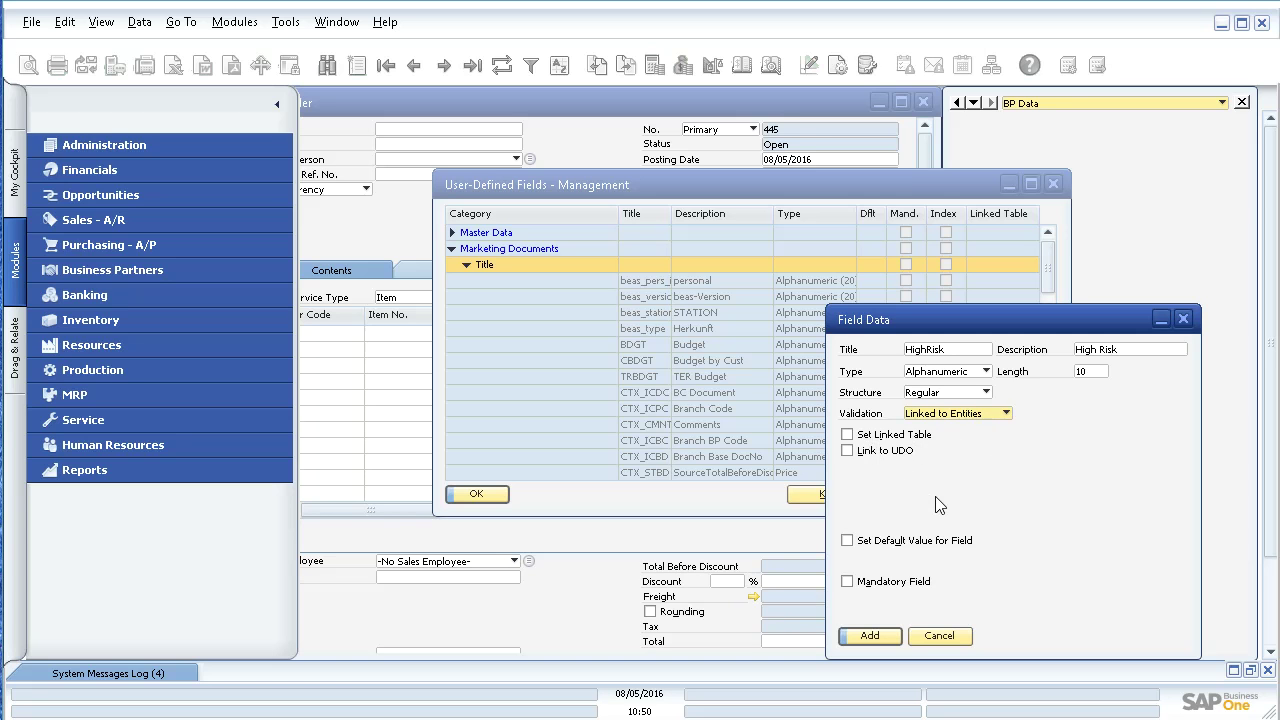
left_click(1008, 412)
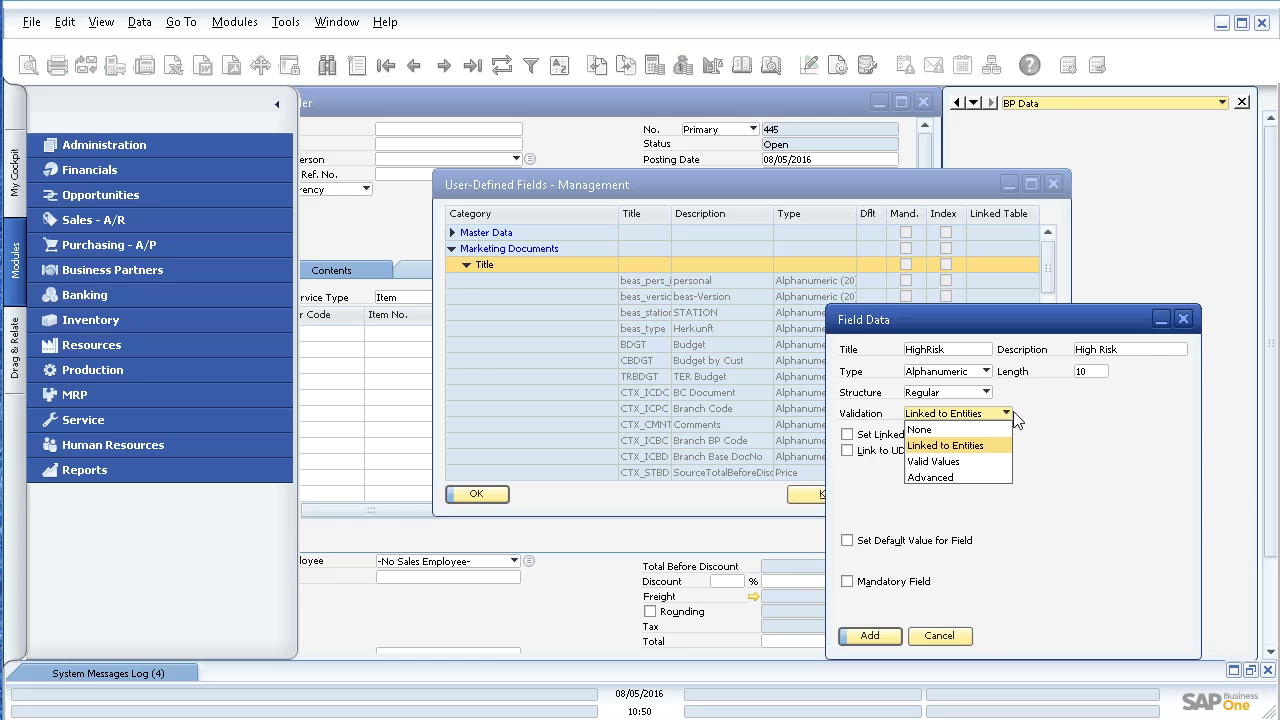
Step: Set HighRisk validation to Valid Values with Y = YES and N = NO
left_click(985, 461)
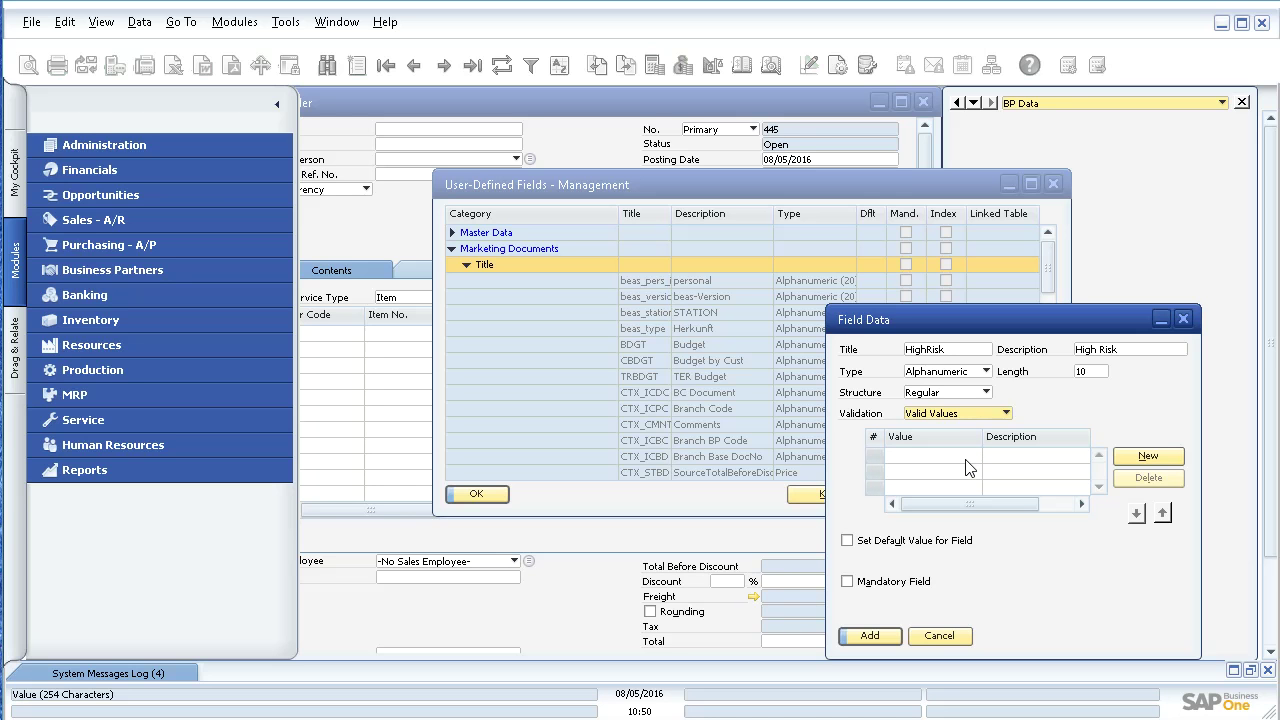
left_click(1122, 462)
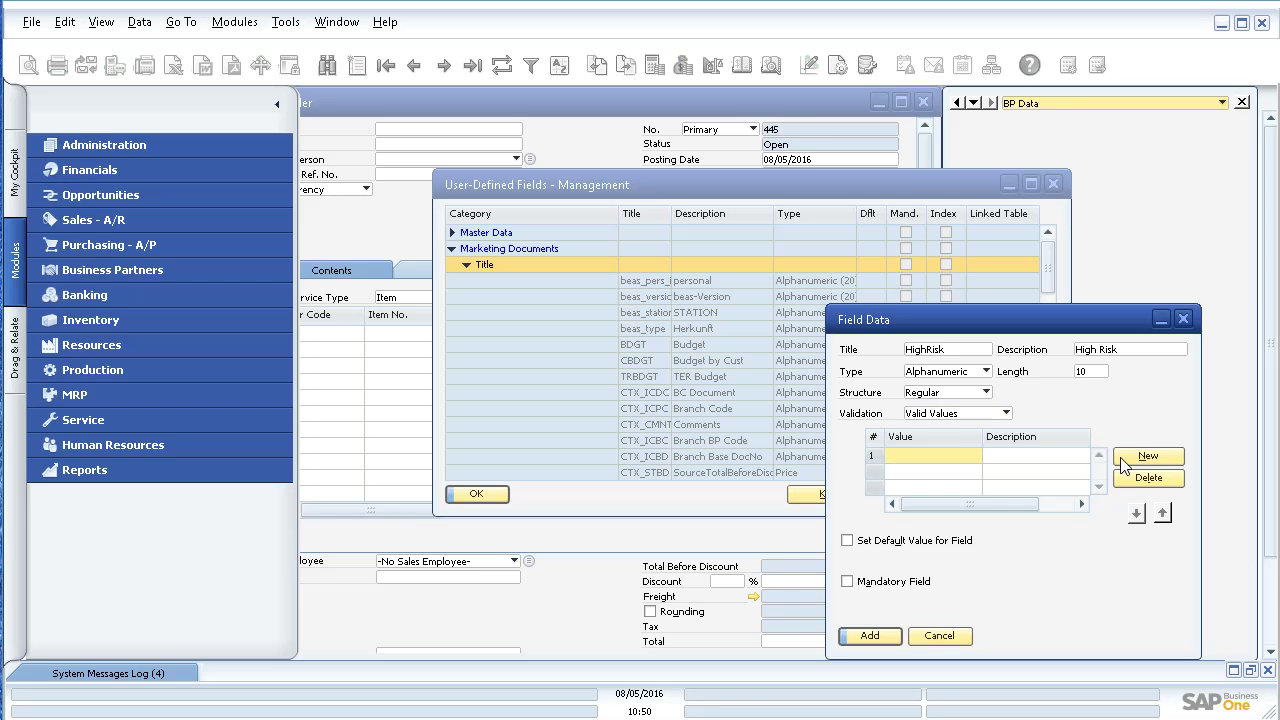
type("Y")
key("Tab")
type("YES")
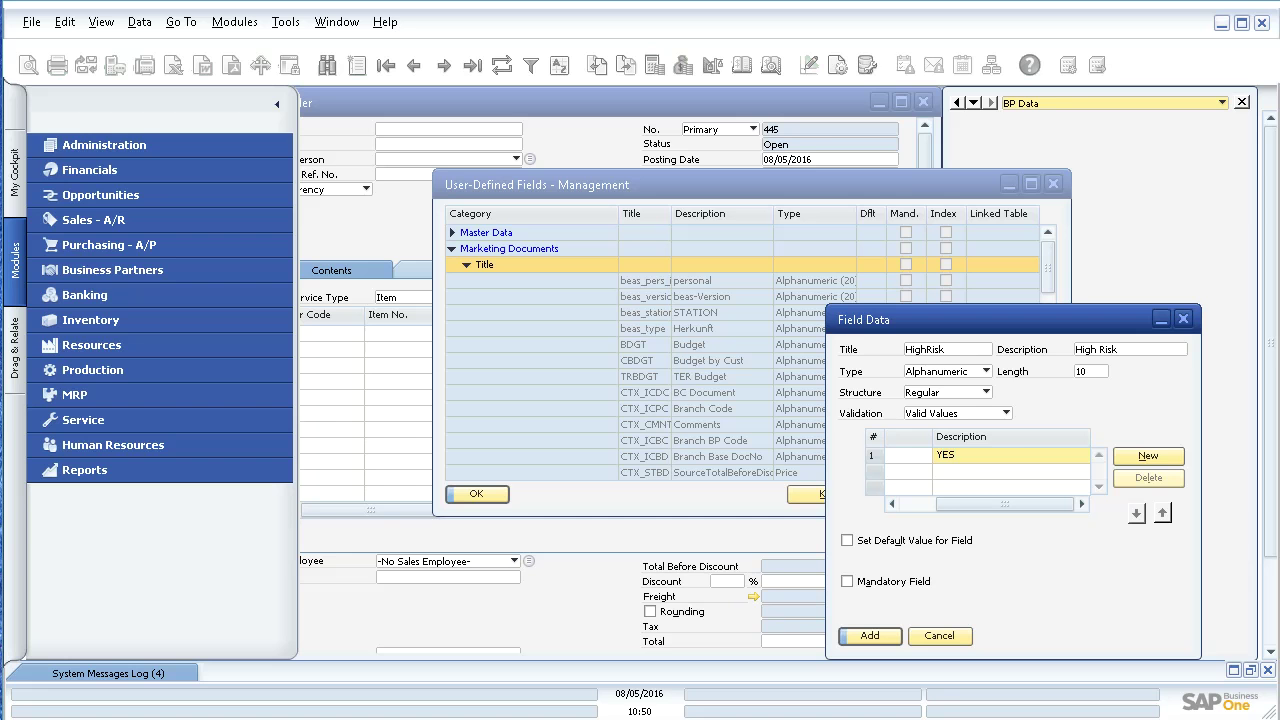
left_click(1148, 462)
type("N")
key("Tab")
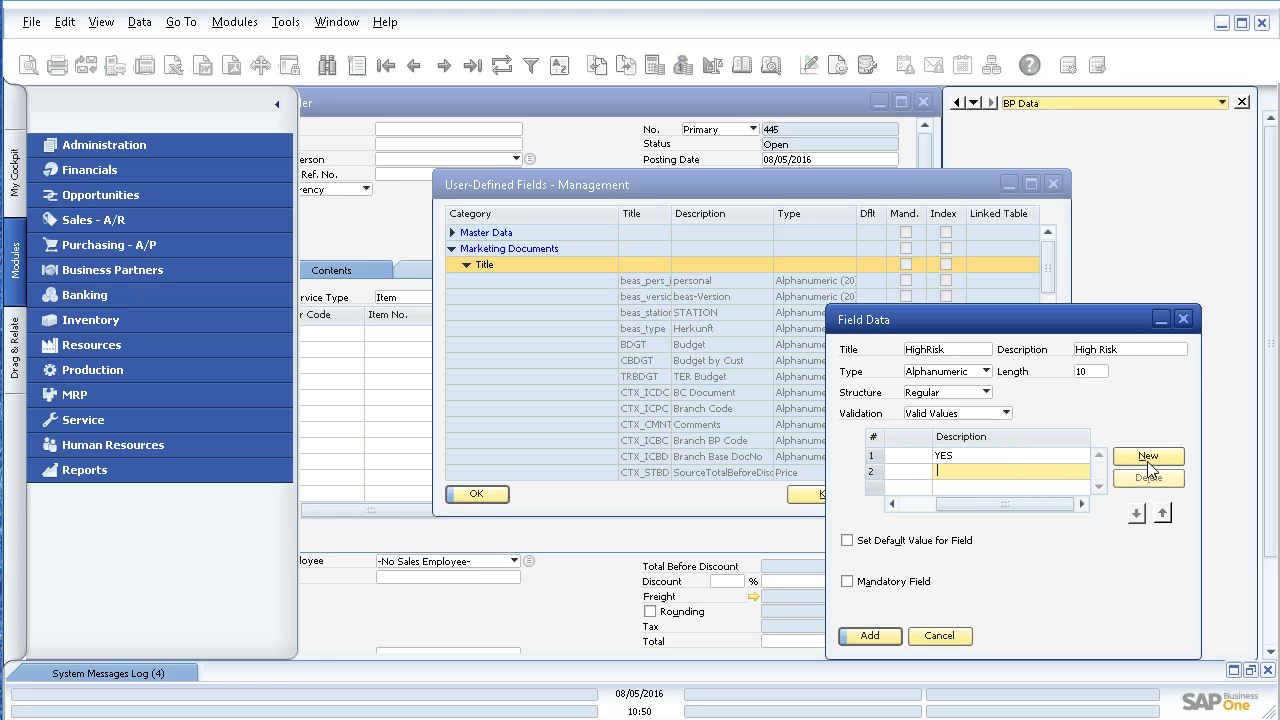
type("NO")
left_click_drag(1034, 506, 946, 507)
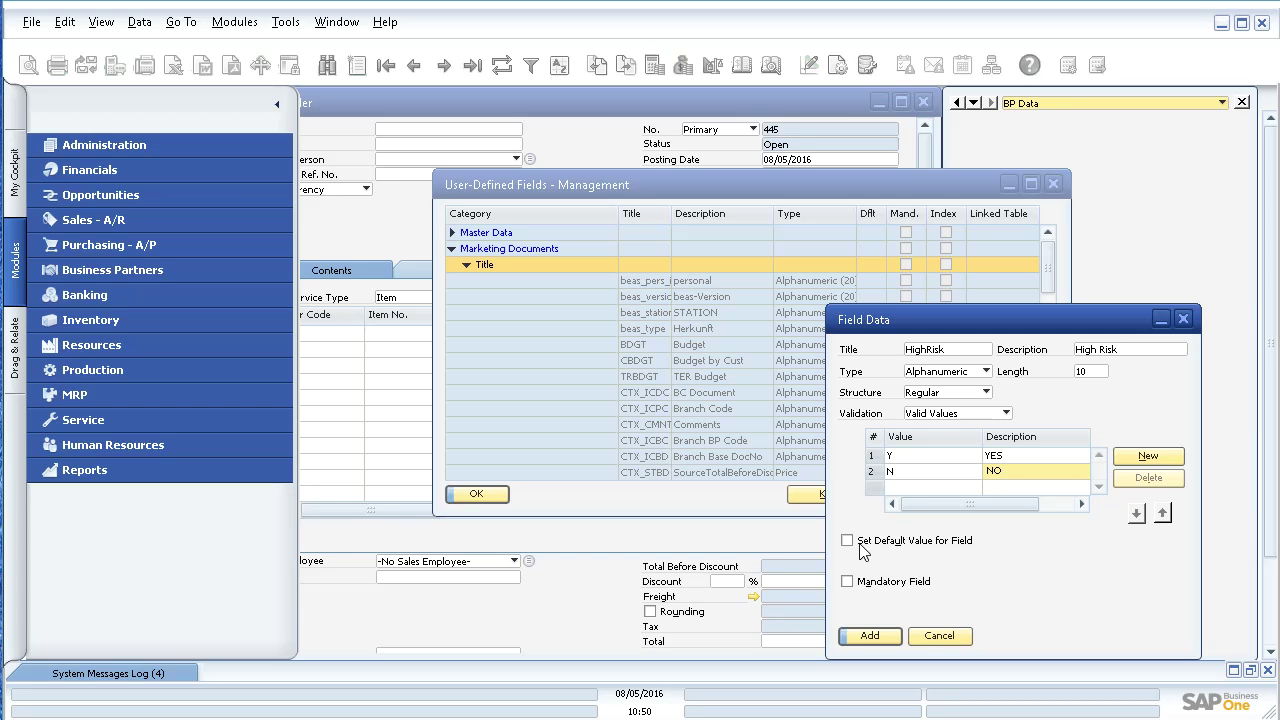
Step: Enable Set Default Value for Field and choose N - NO as the default
left_click(848, 541)
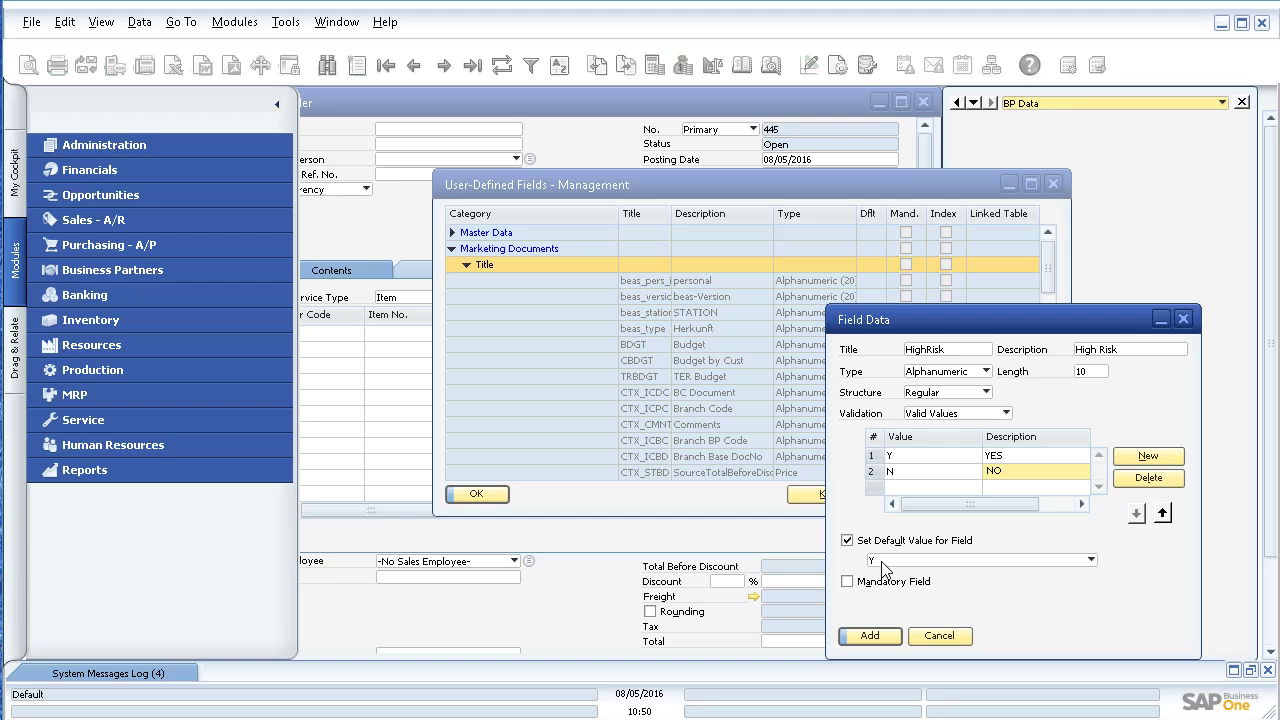
left_click(881, 561)
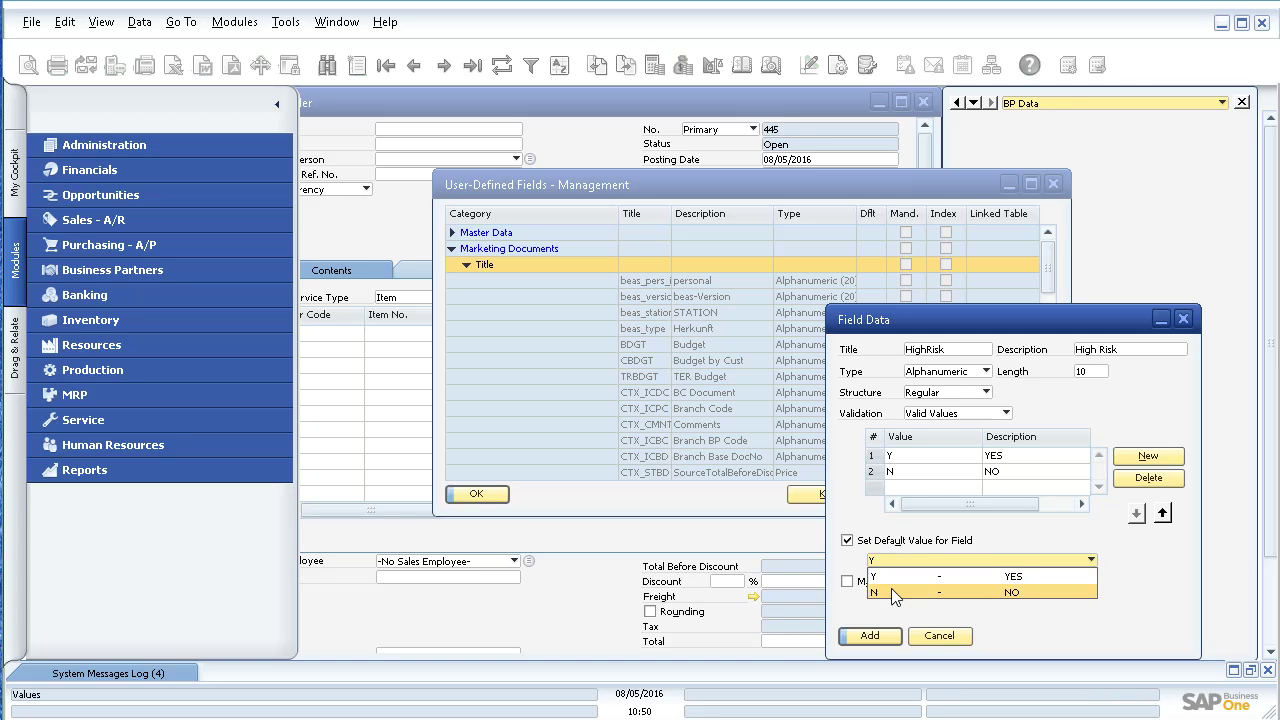
left_click(892, 591)
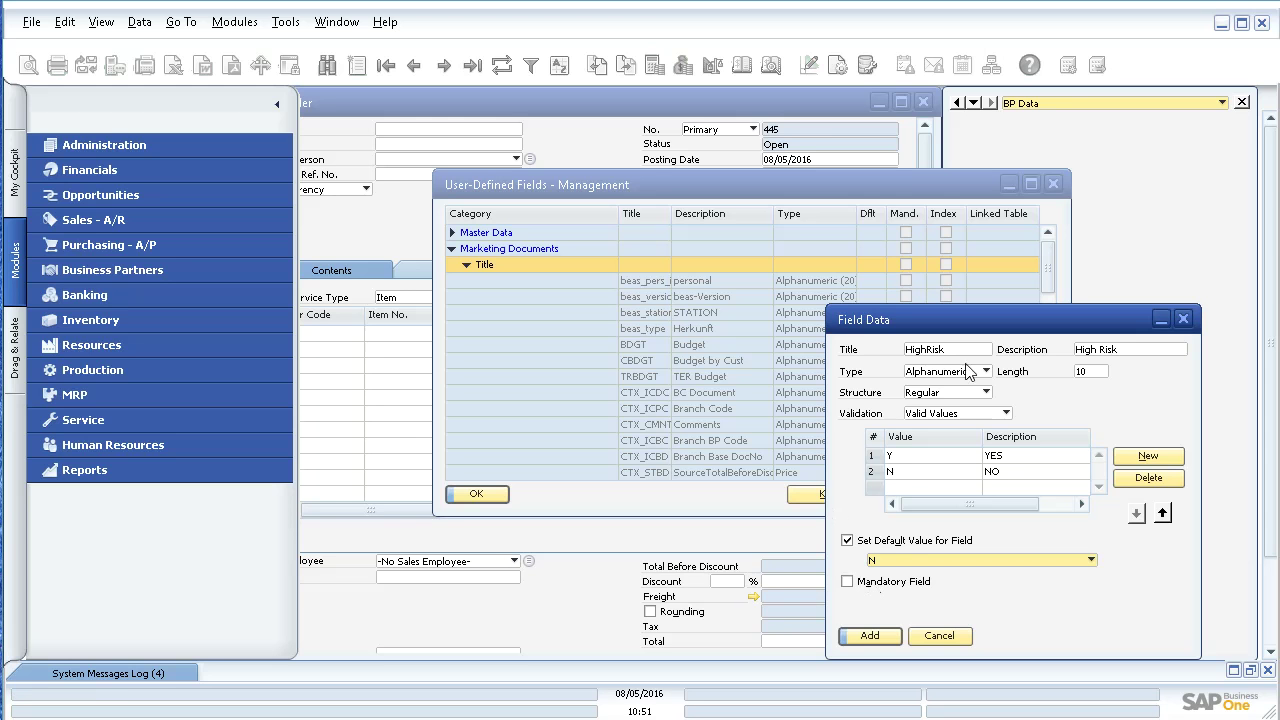
Step: Add the HighRisk field, confirm the prompt, and close the sales order without saving
left_click(892, 637)
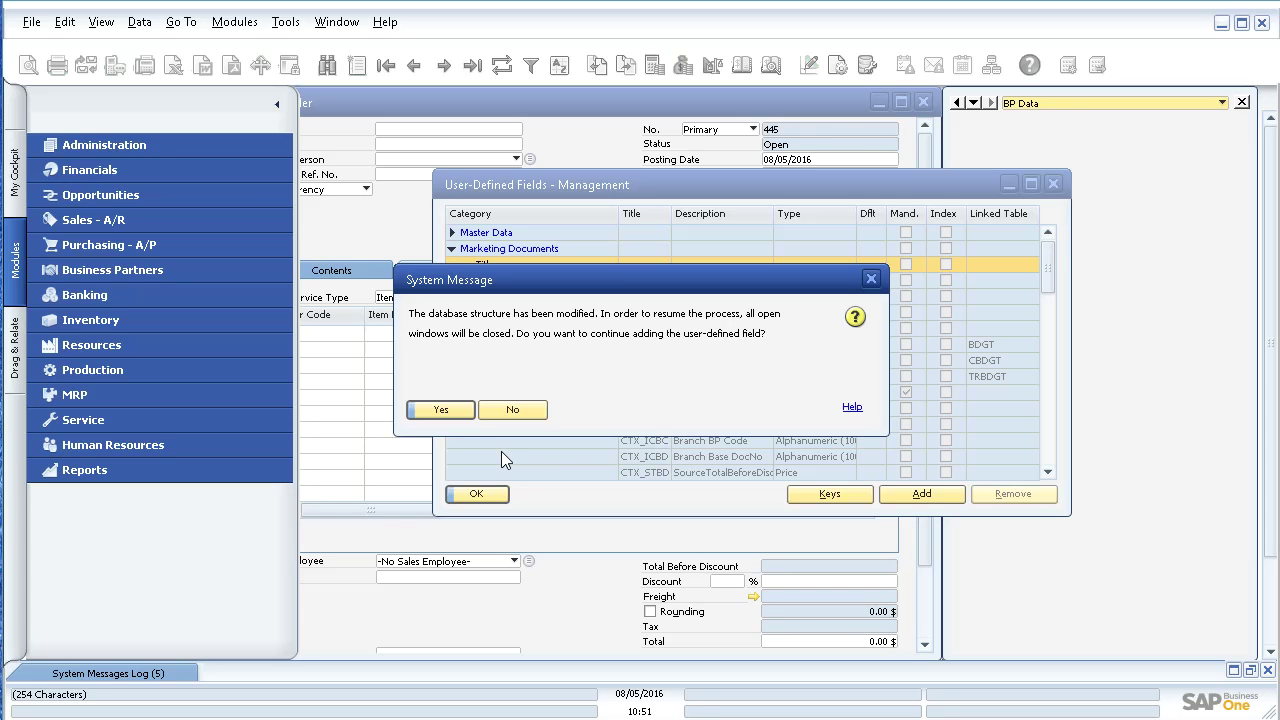
left_click(457, 409)
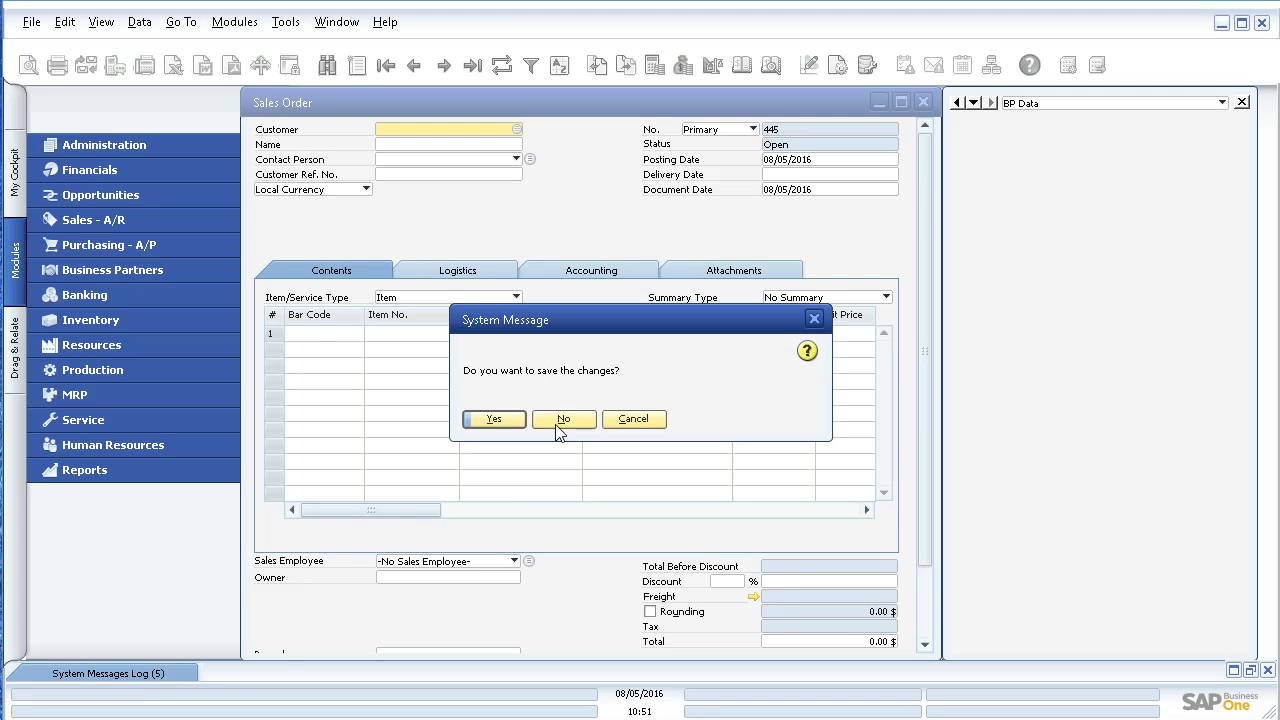
left_click(560, 420)
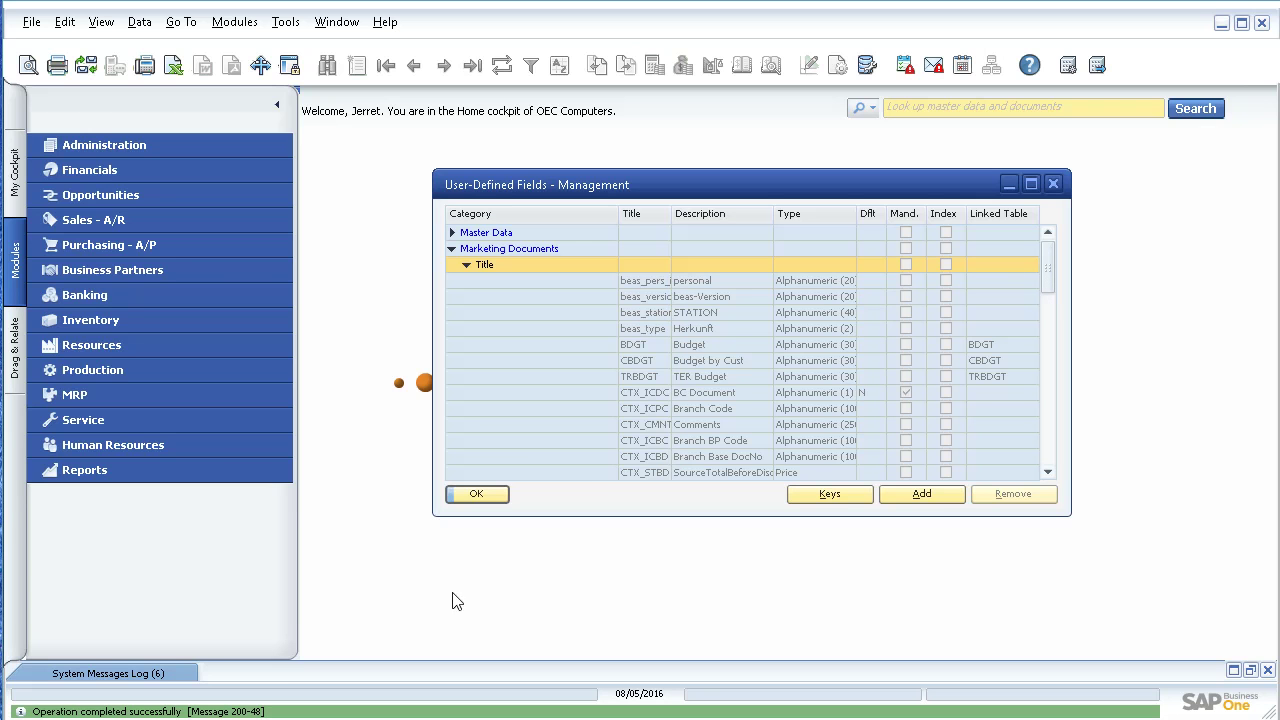
Step: Scroll to HighRisk in the fields list, close the window, and expand Sales - A/R
left_click_drag(1044, 281, 1042, 404)
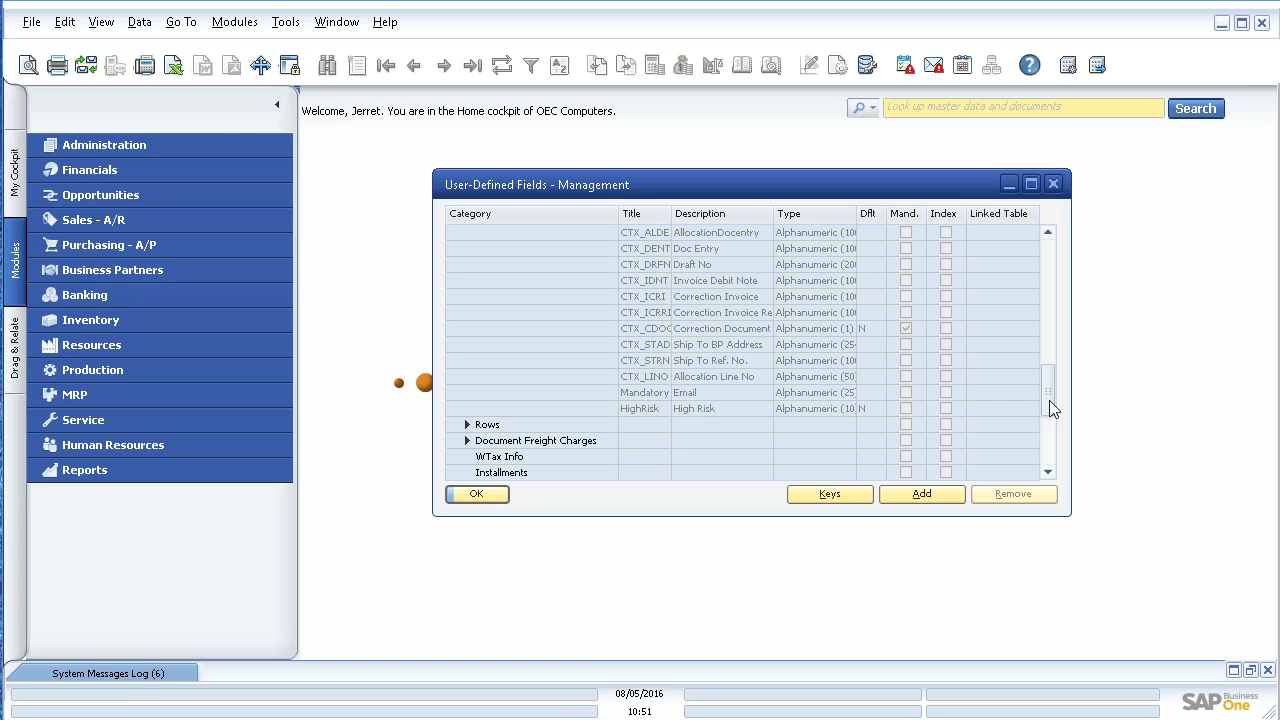
left_click_drag(1049, 400, 1053, 303)
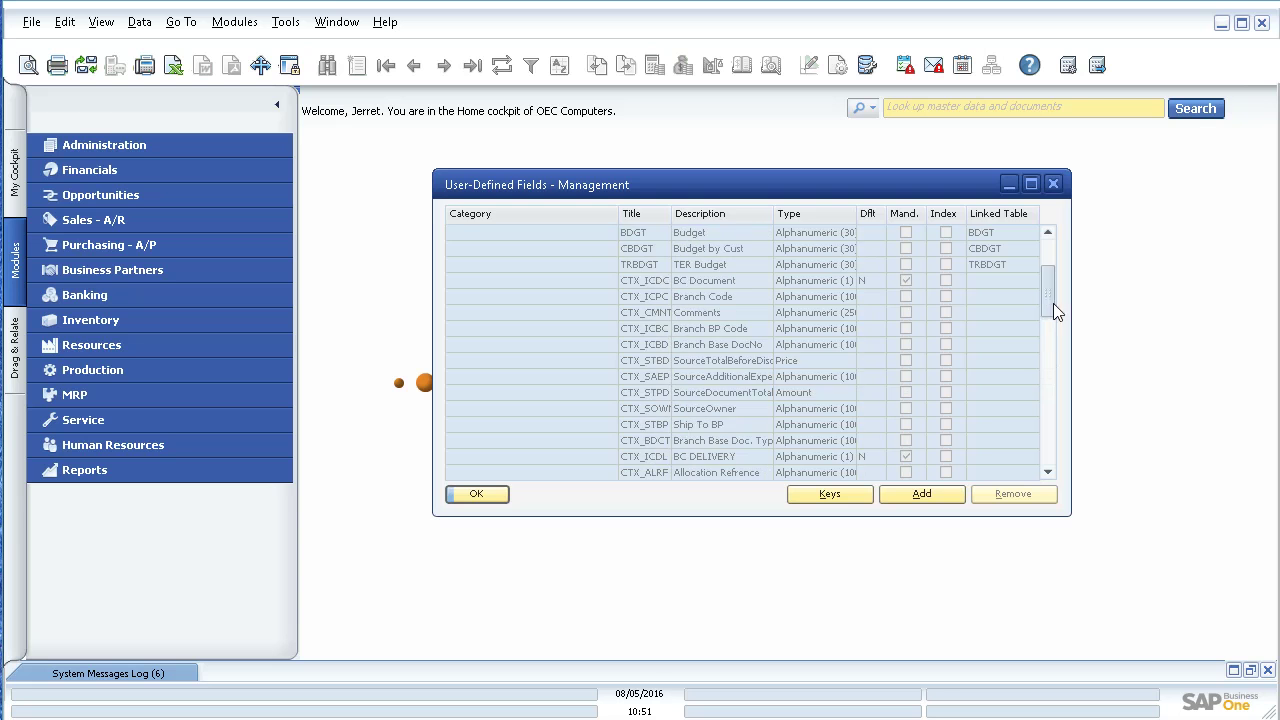
left_click(1053, 184)
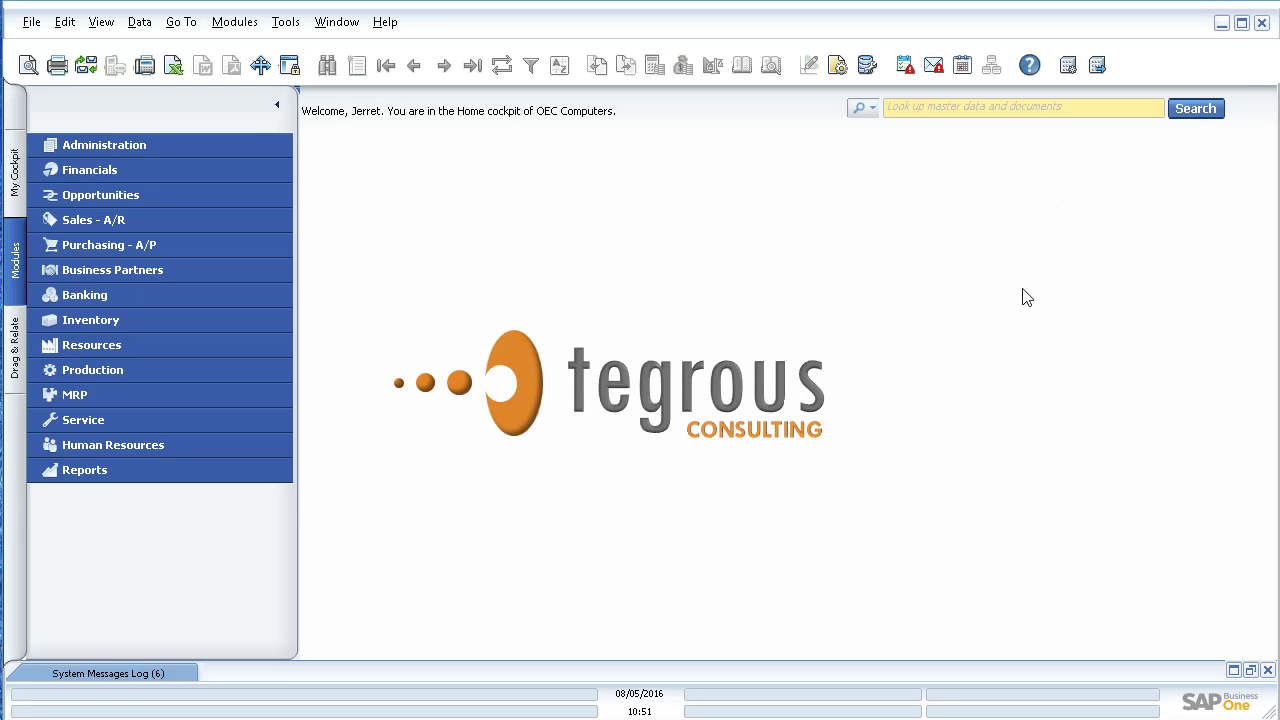
left_click(173, 214)
Step: Open a new Sales Order, verify High Risk defaults to NO under All Categories, then restore BP Data
left_click(162, 221)
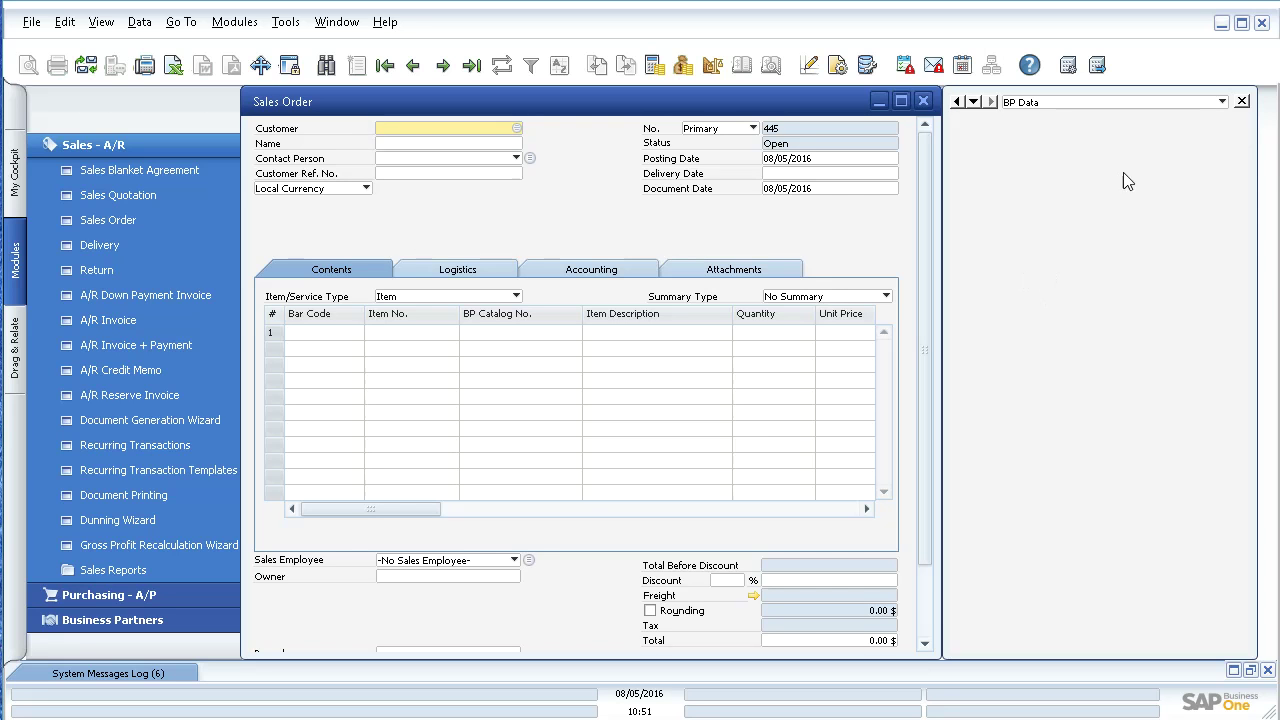
left_click(1194, 103)
left_click(1152, 182)
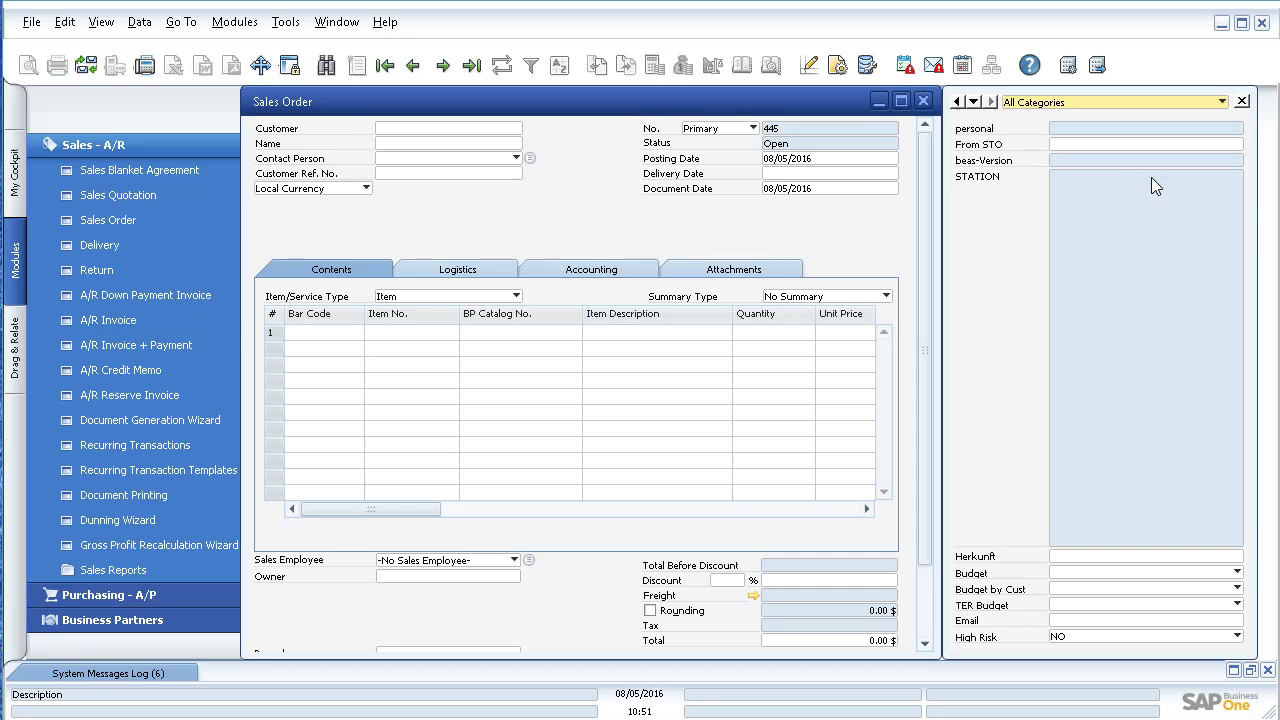
left_click(1081, 635)
left_click(1024, 636)
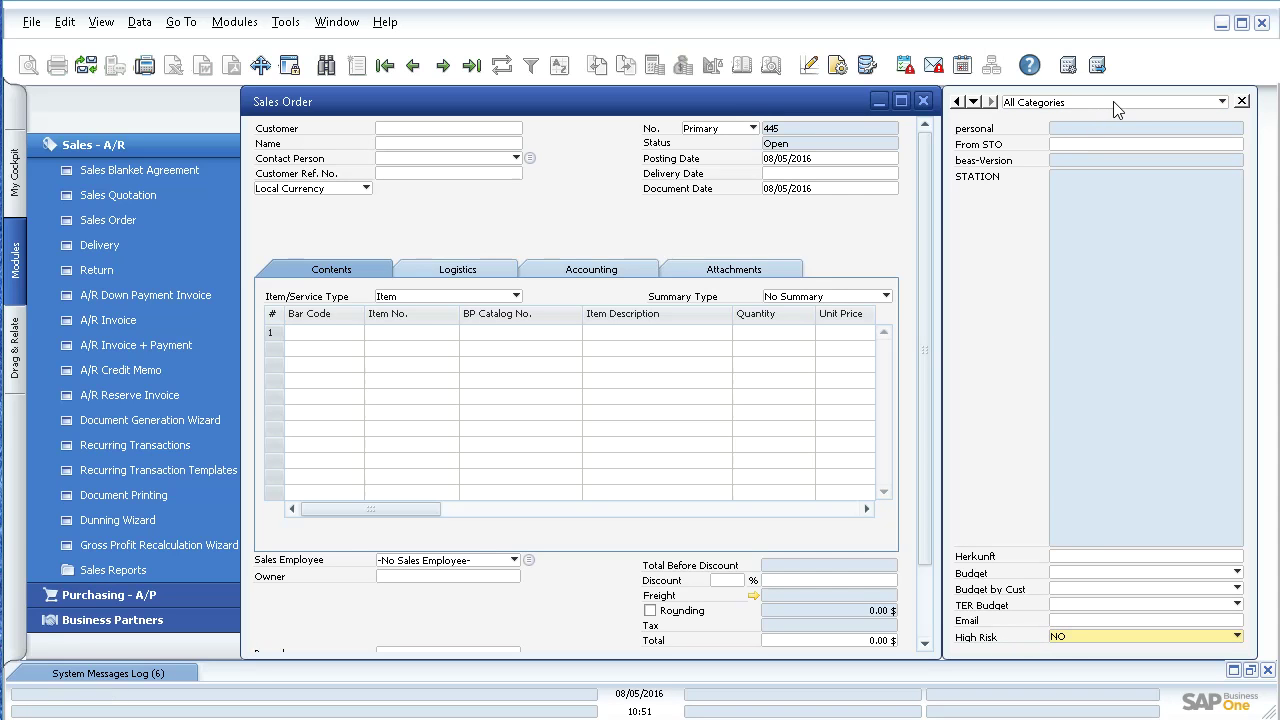
left_click(1118, 104)
left_click(1117, 121)
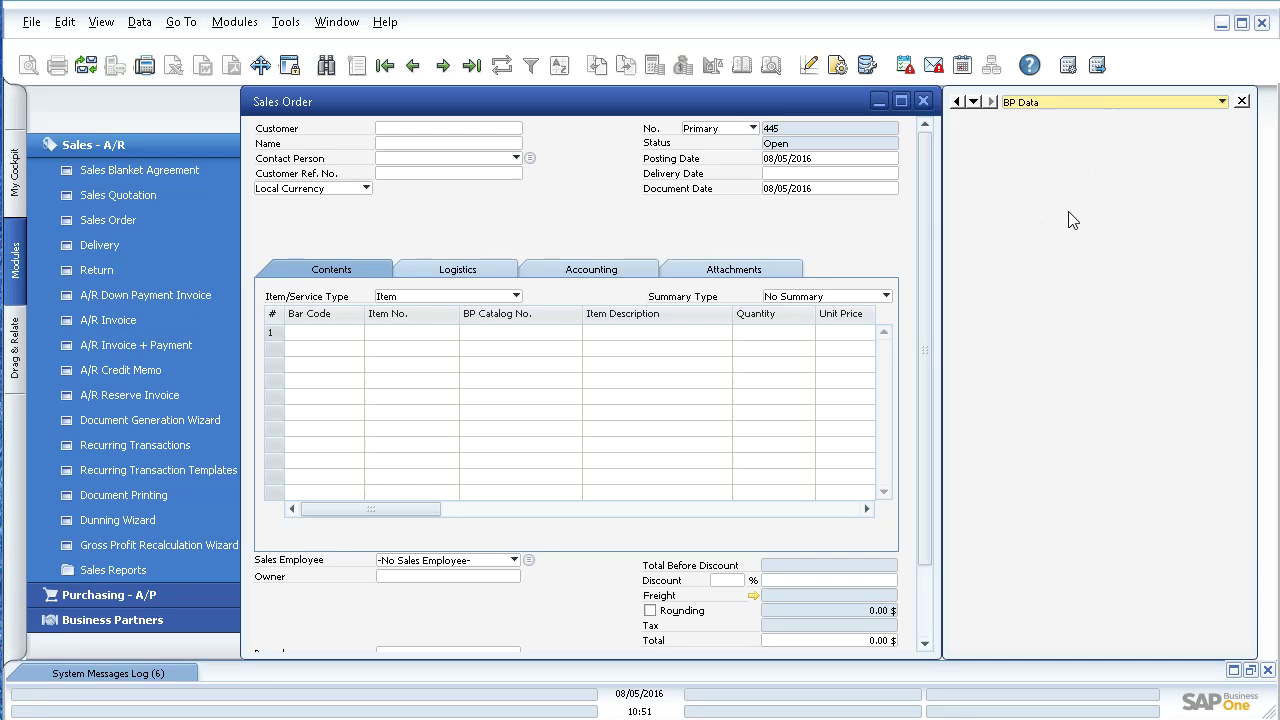
Step: In the sales order's Form Settings, put the High Risk field in the BP Data category
left_click(285, 24)
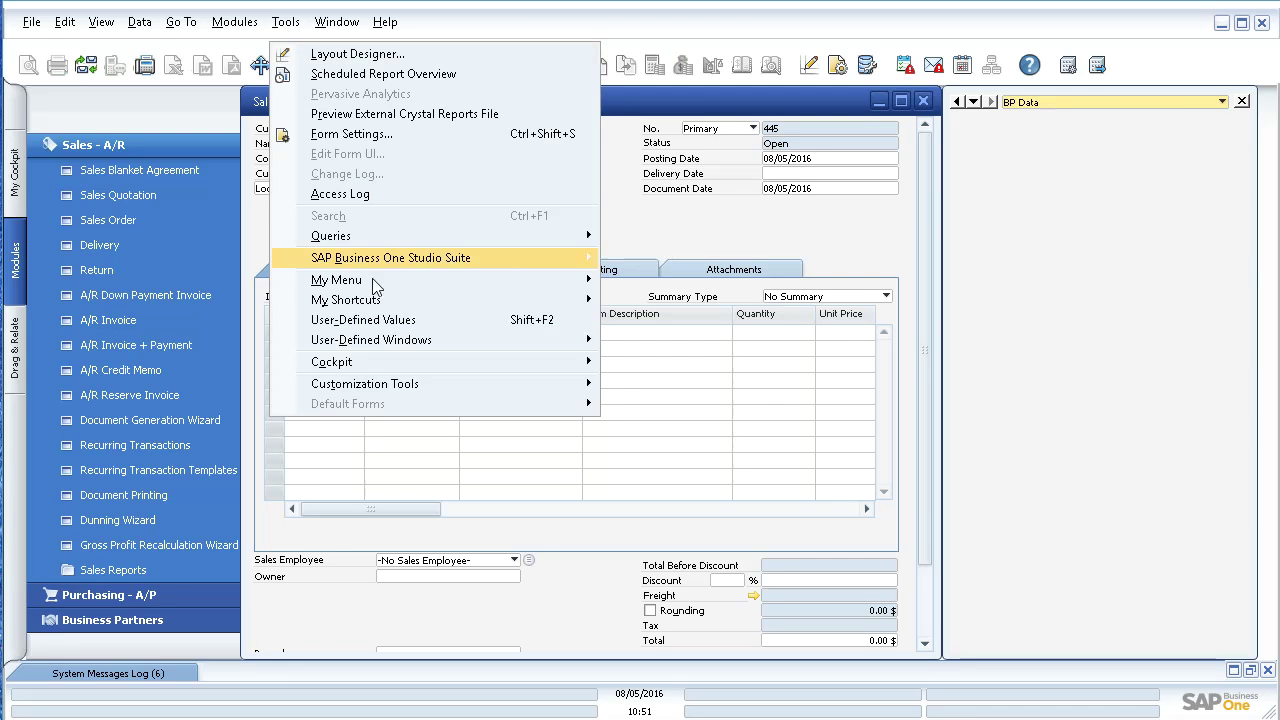
mouse_move(385, 383)
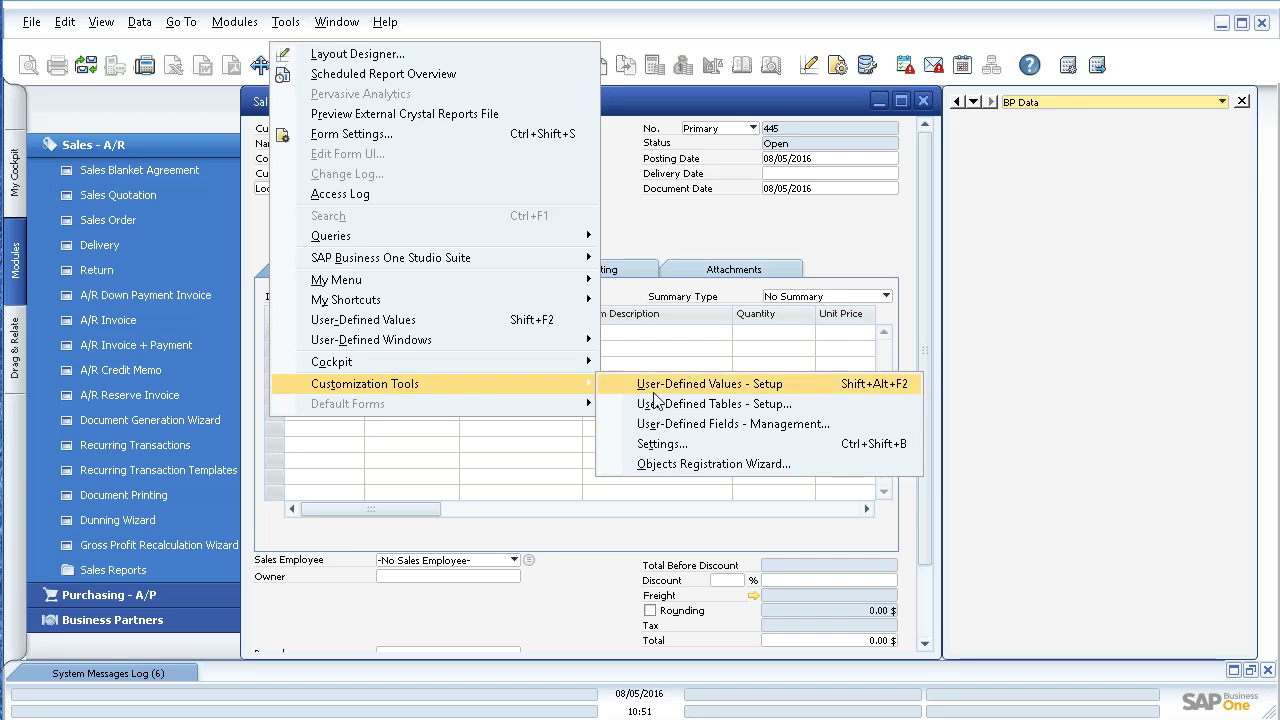
left_click(716, 446)
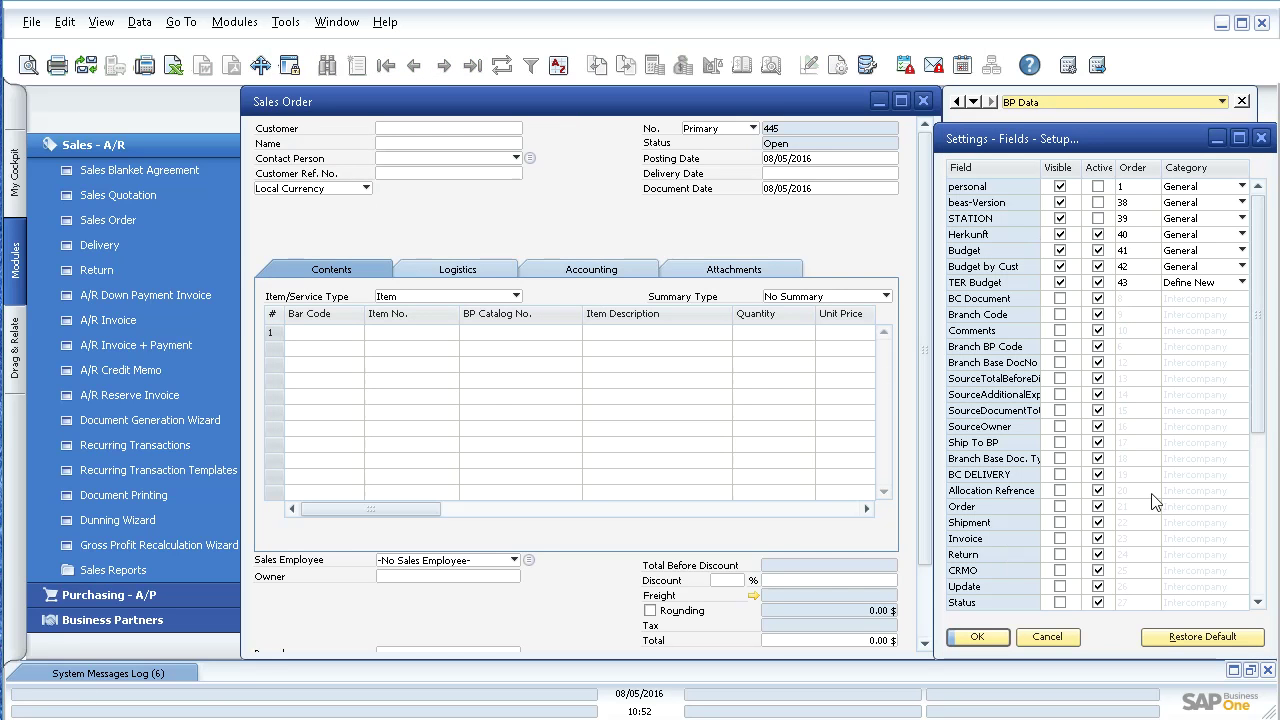
left_click_drag(1263, 297, 1256, 546)
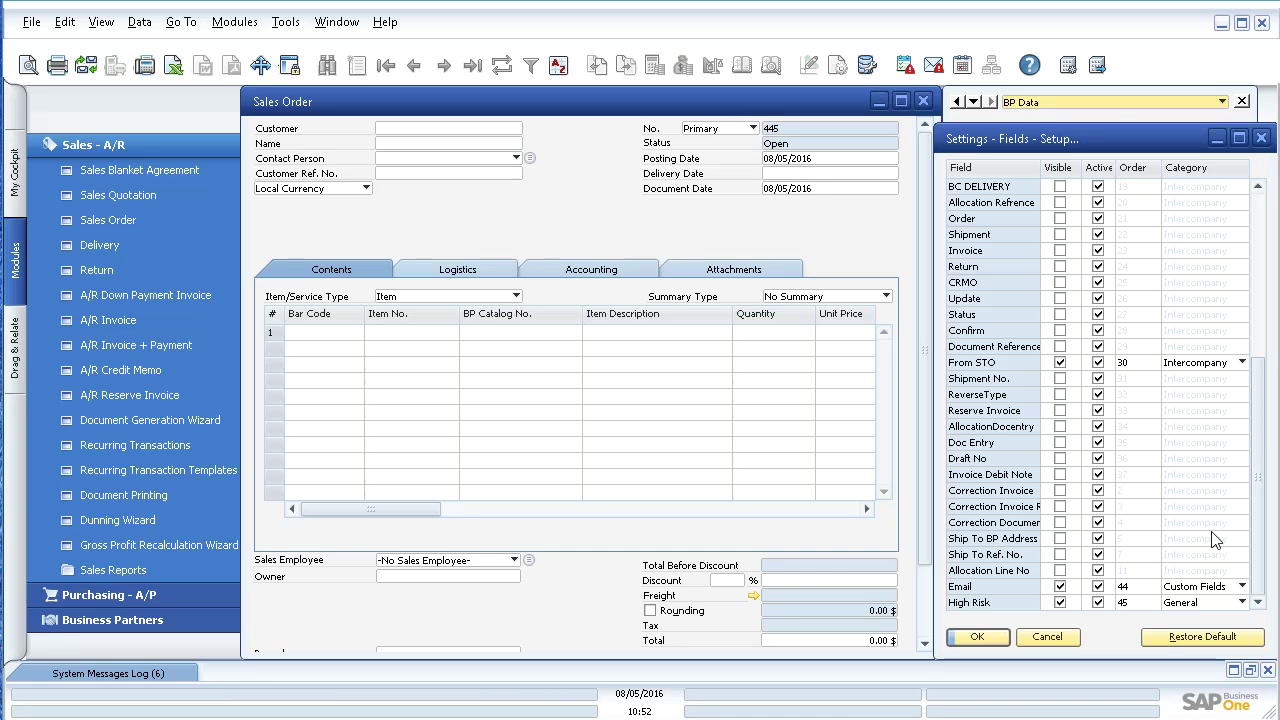
left_click(1239, 603)
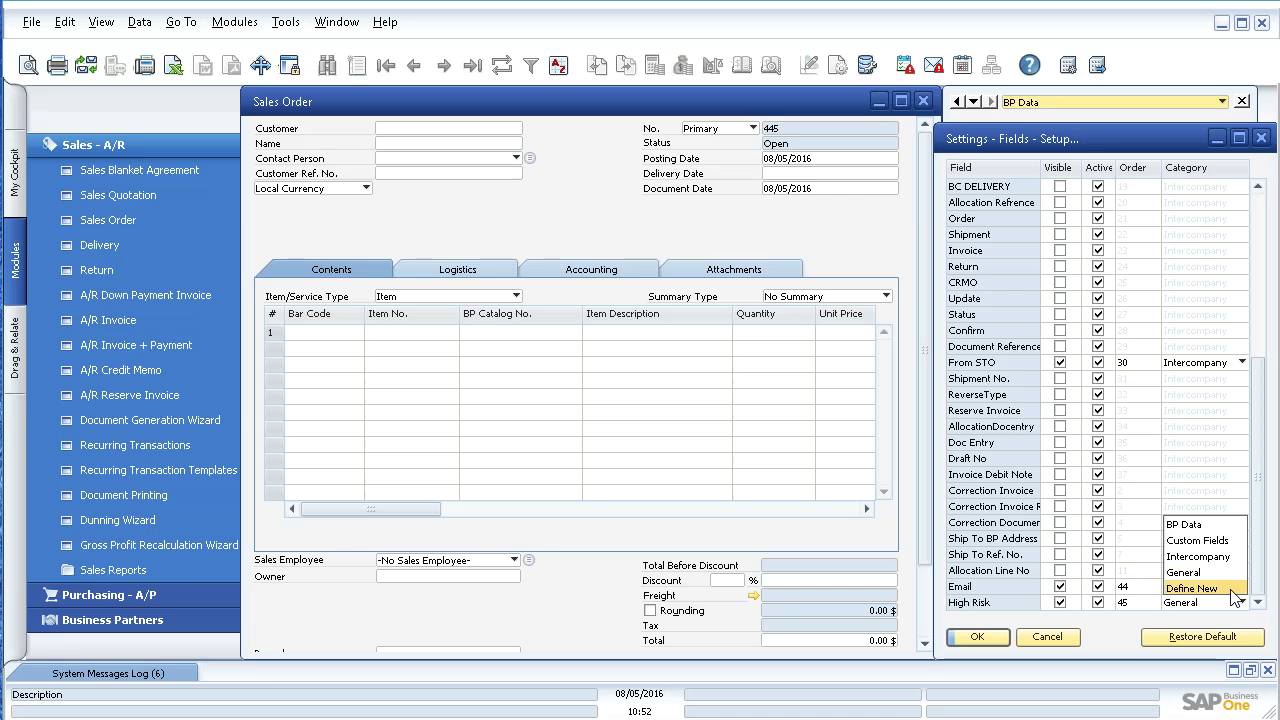
left_click(1220, 525)
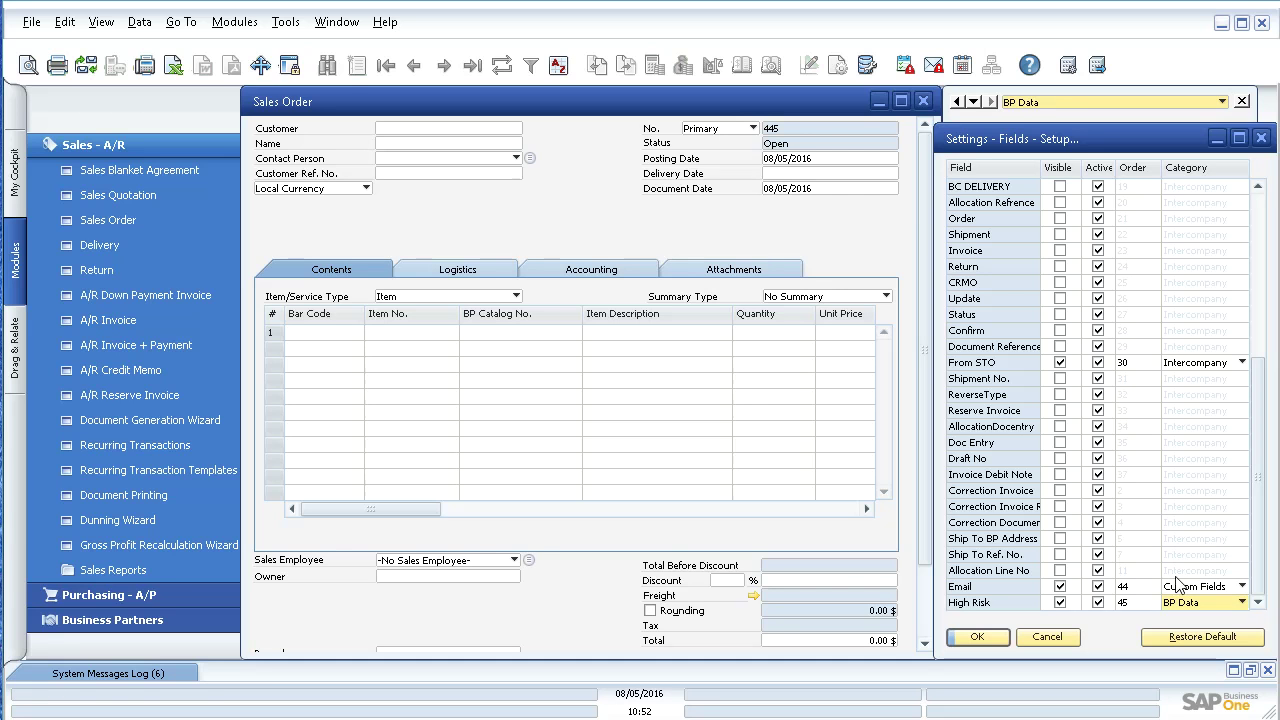
Step: Confirm the field settings and return to Sales Order 445, where High Risk shows NO
left_click(987, 634)
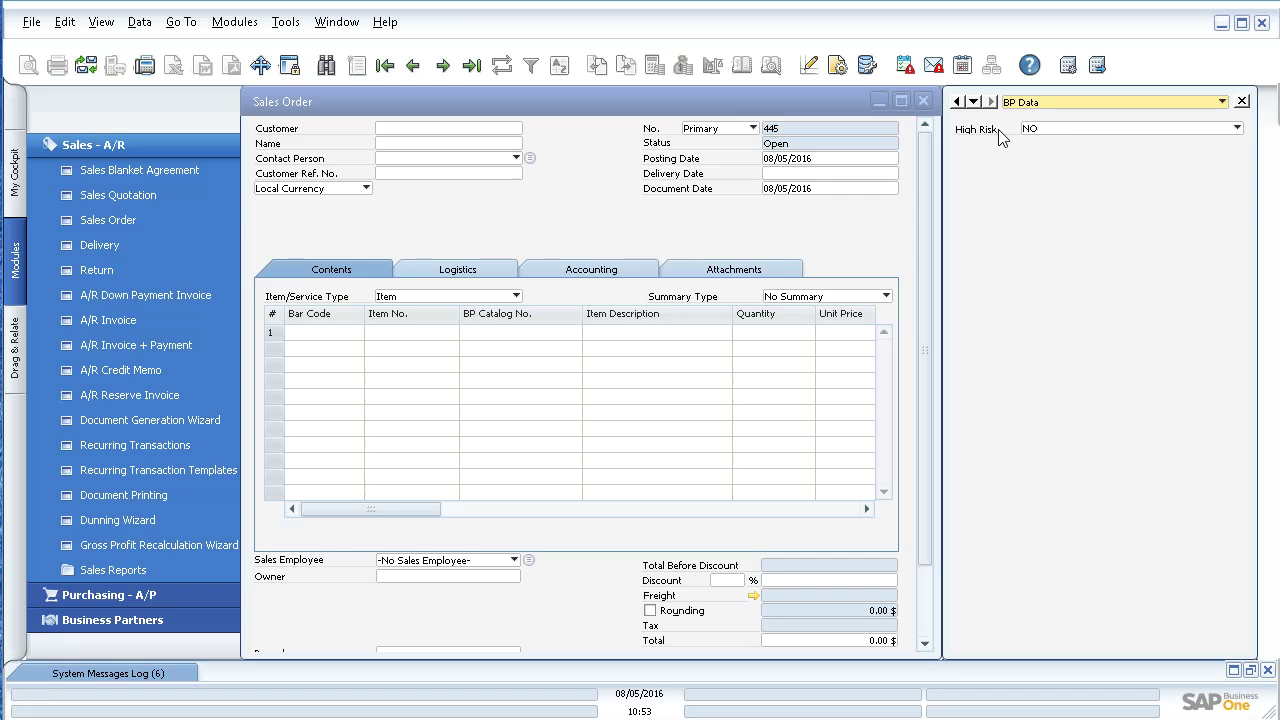
left_click(805, 112)
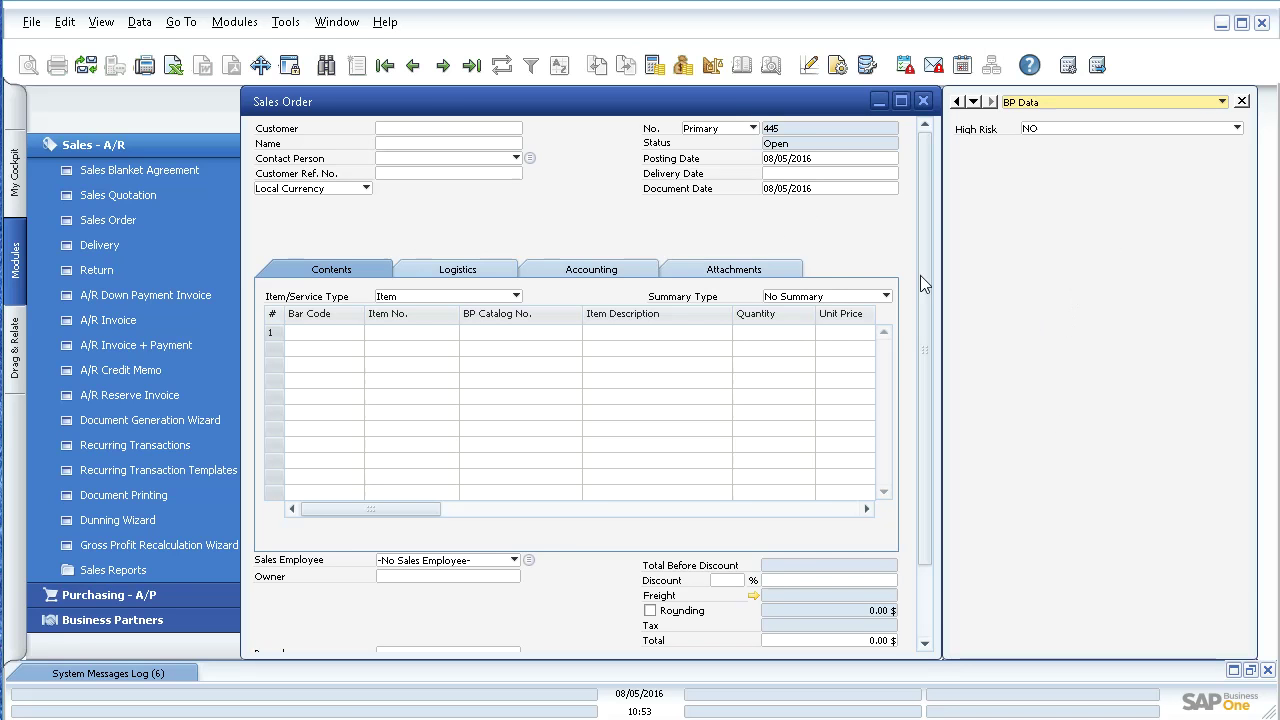
Step: Put Sales Order 445 into UI Edit Mode via Edit Form UI
left_click(288, 22)
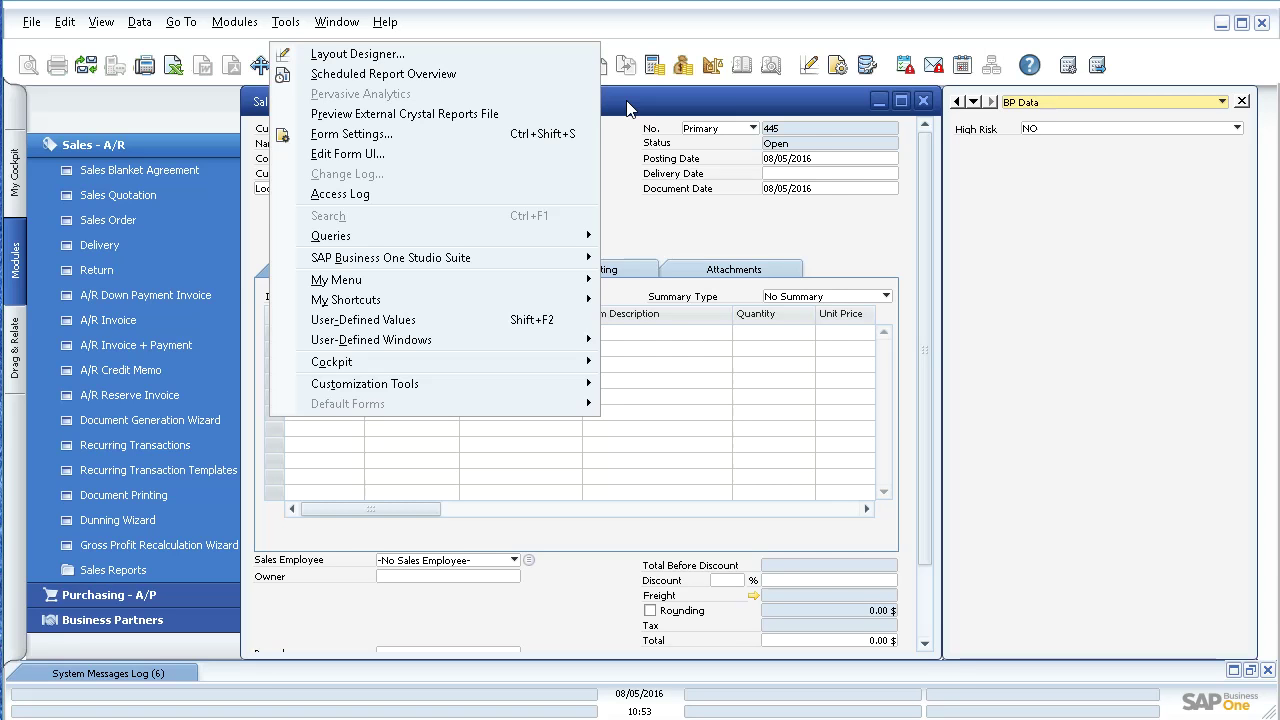
left_click(392, 157)
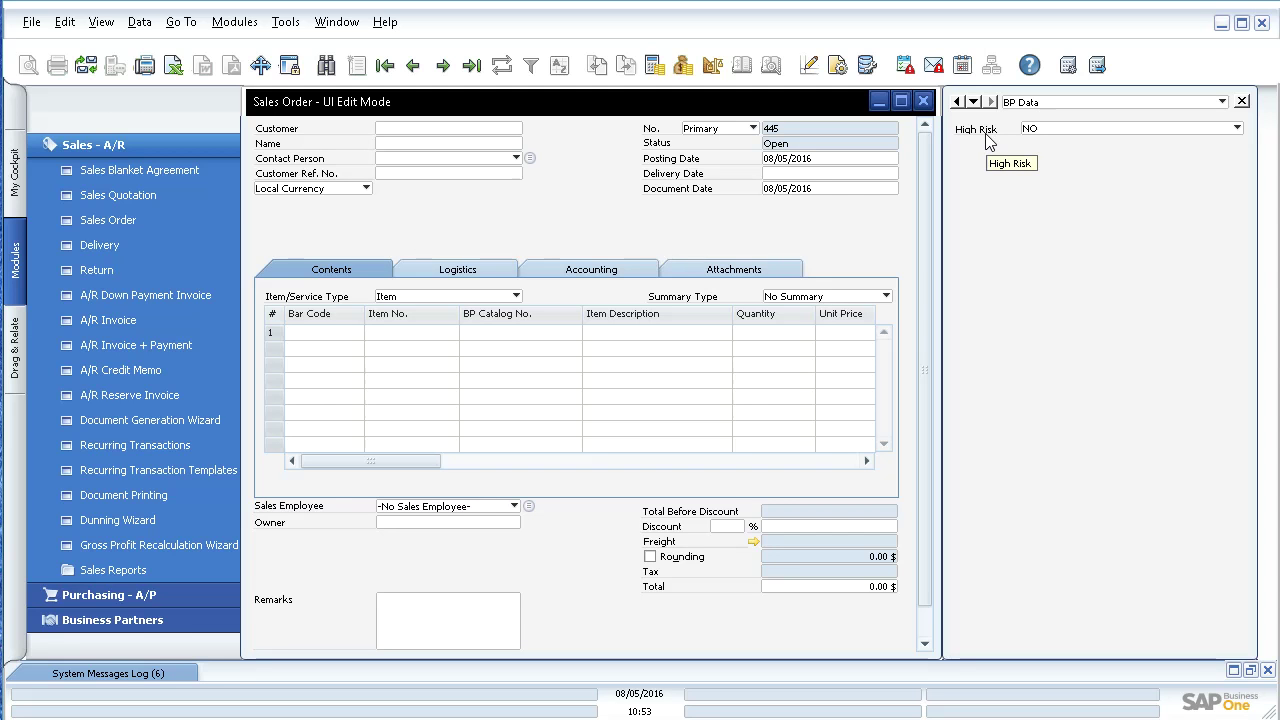
Step: Drag High Risk from the BP Data panel onto the order header and save the UI changes on closing
left_click(1048, 131)
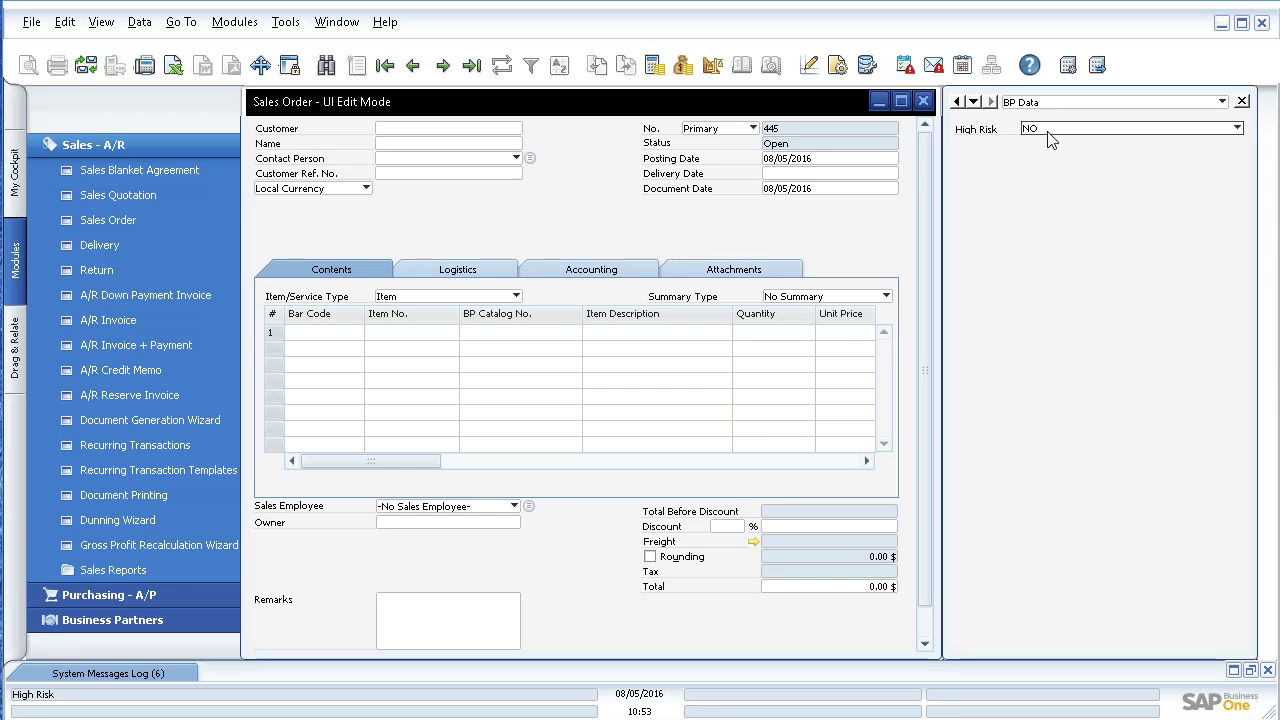
left_click_drag(1049, 139, 492, 233)
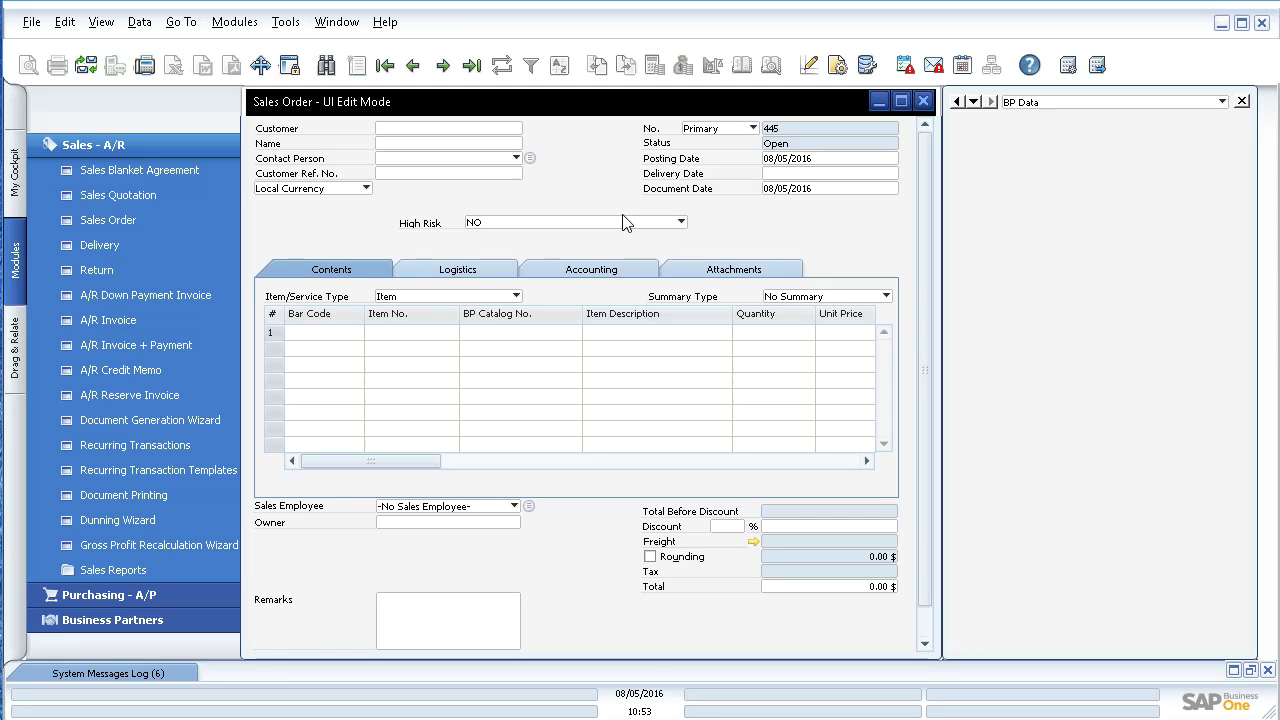
left_click(922, 101)
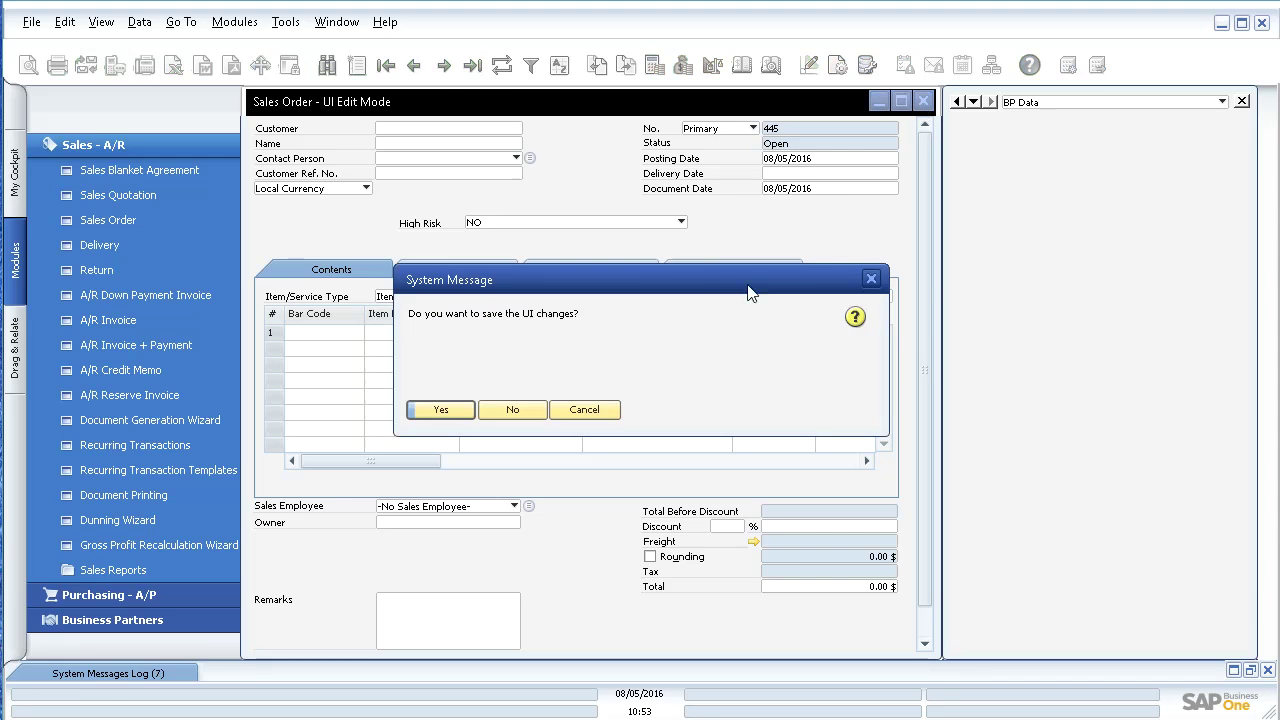
left_click(451, 413)
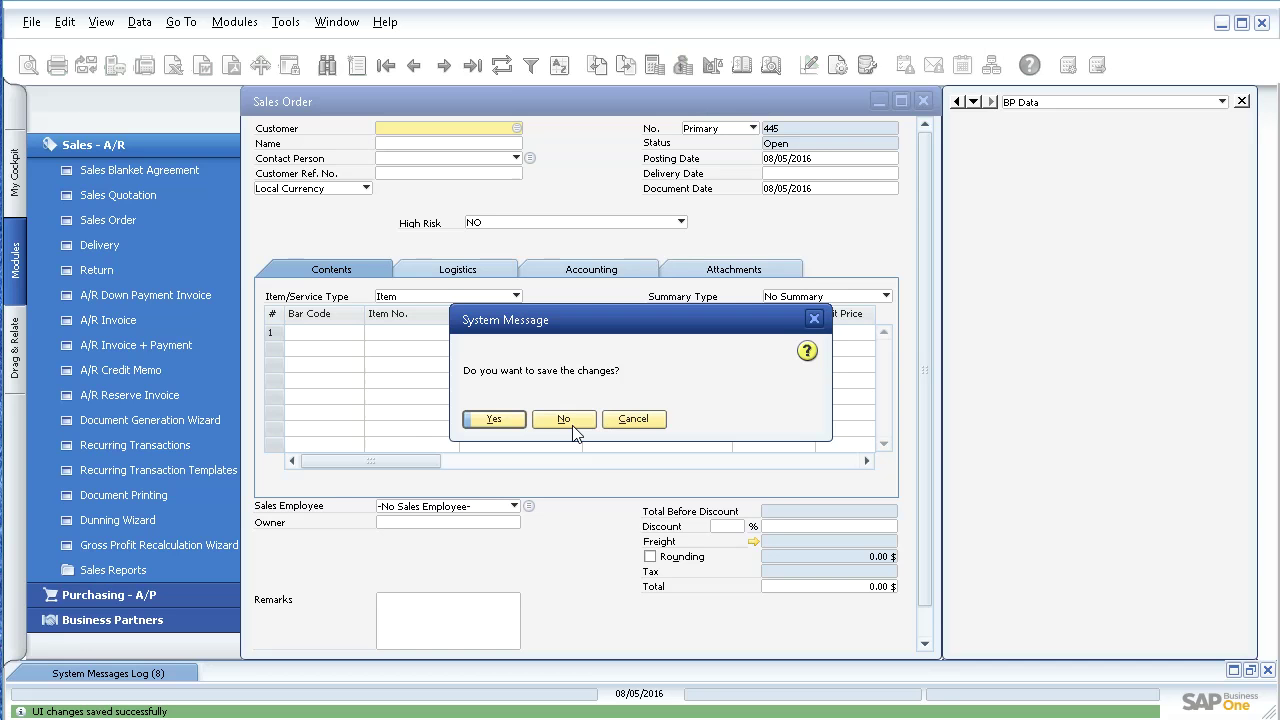
Step: Discard the unsaved order and open a new Sales Order showing High Risk set to NO
left_click(573, 425)
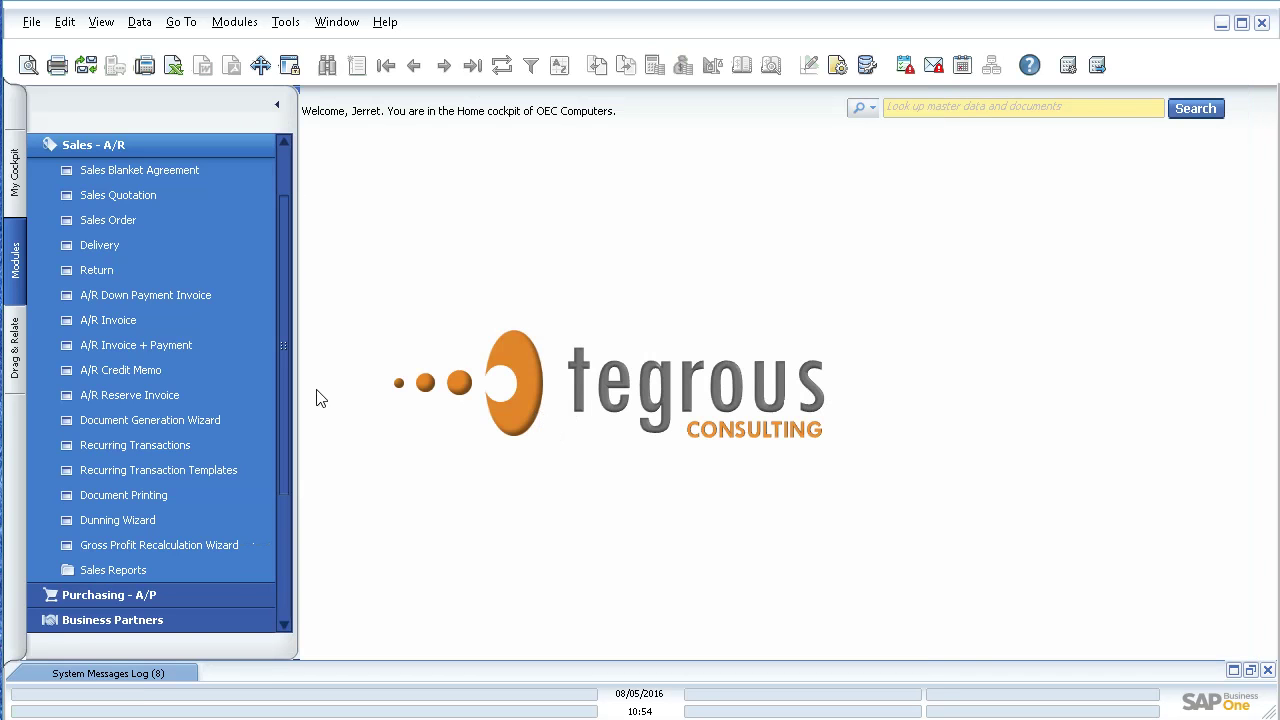
left_click(200, 222)
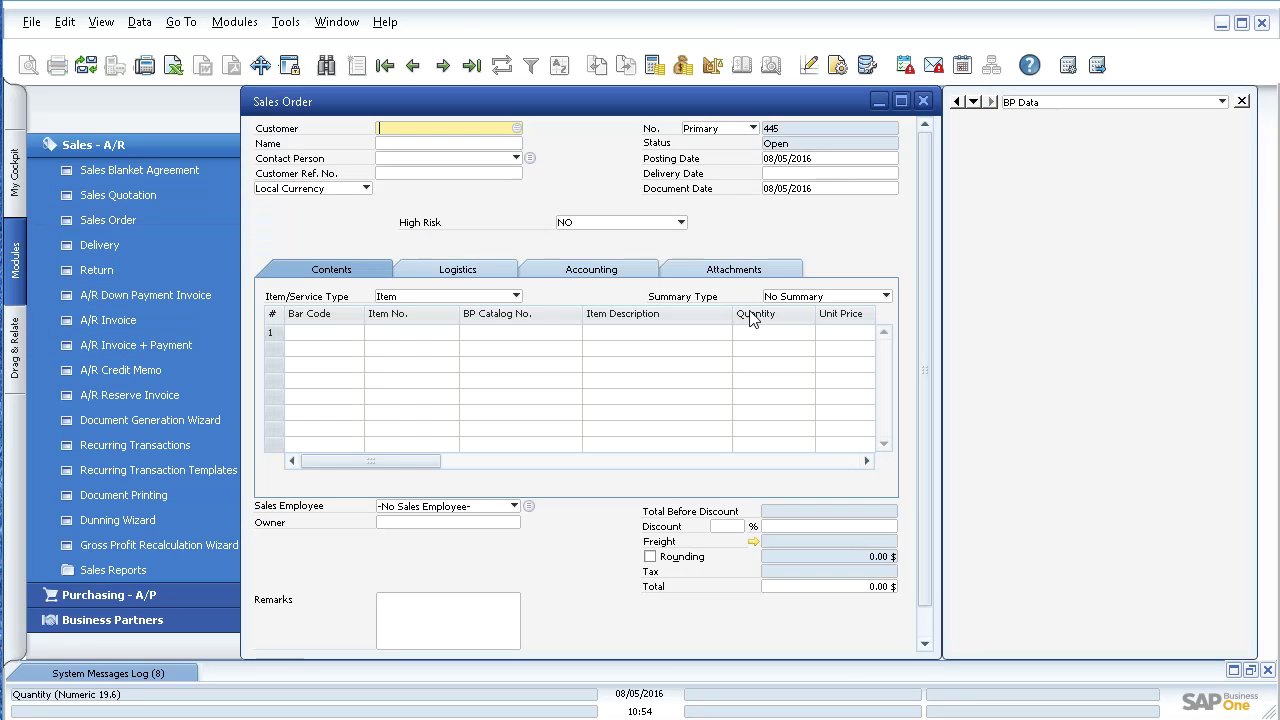